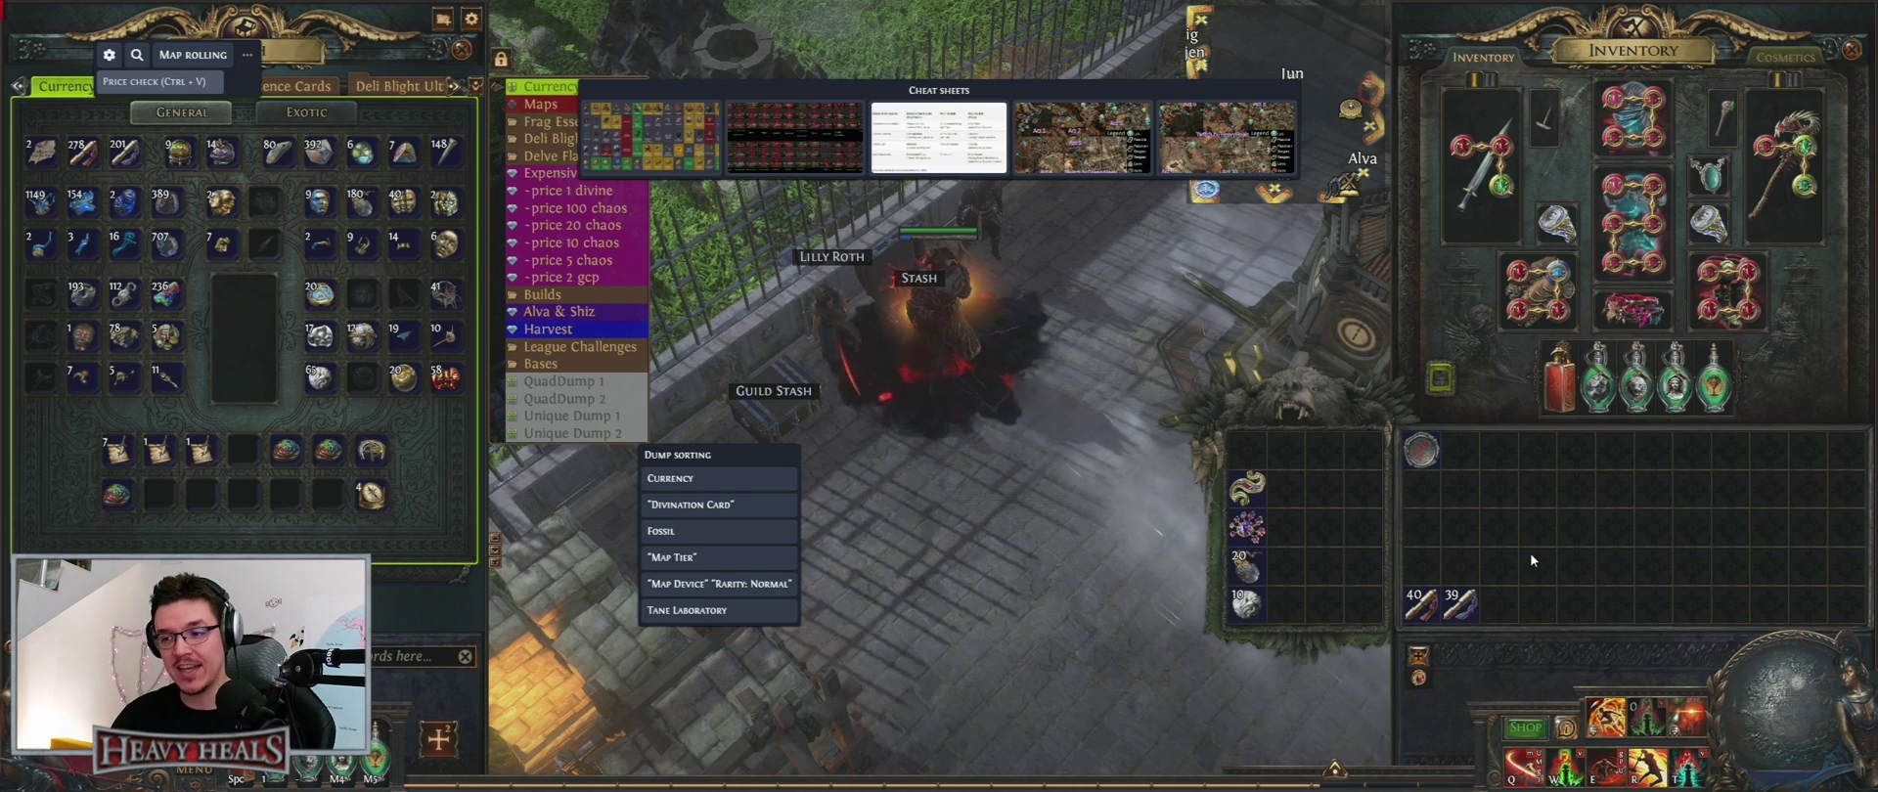
# Hide the trade overlay with Shift+Space and switch to Chrome's 'awakened poe trade' Google results
pyautogui.hotkey('shift', 'space')
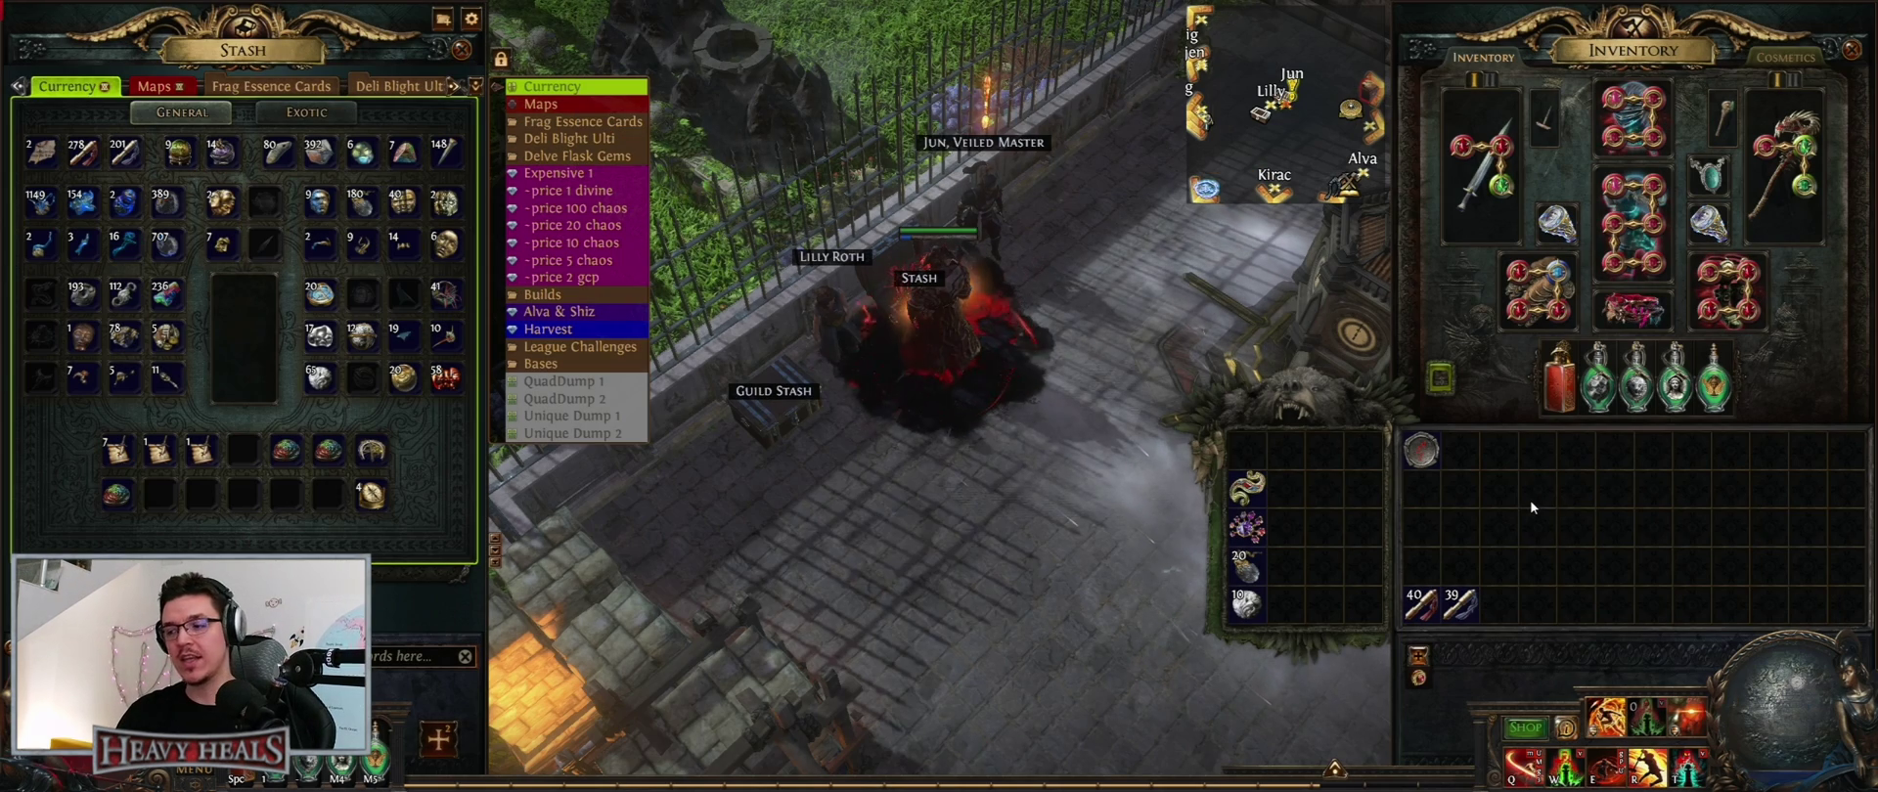
pyautogui.hotkey('alt', 'Tab')
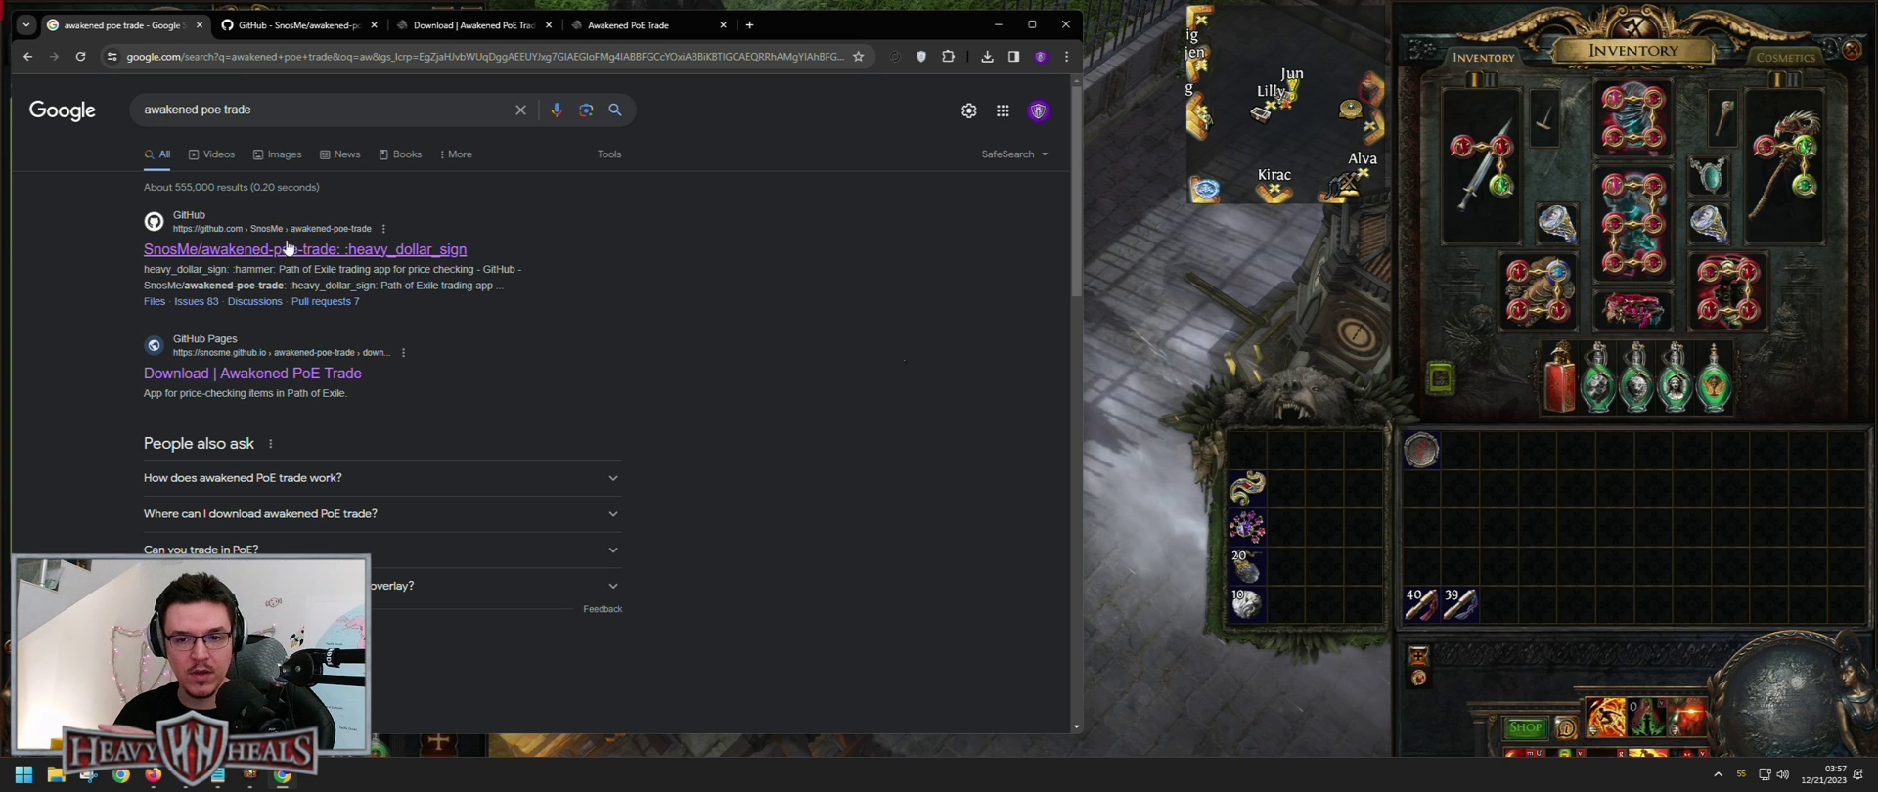
# Open the SnosMe/awakened-poe-trade GitHub repository, browse its README, and drag the browser rightward
pyautogui.click(279, 26)
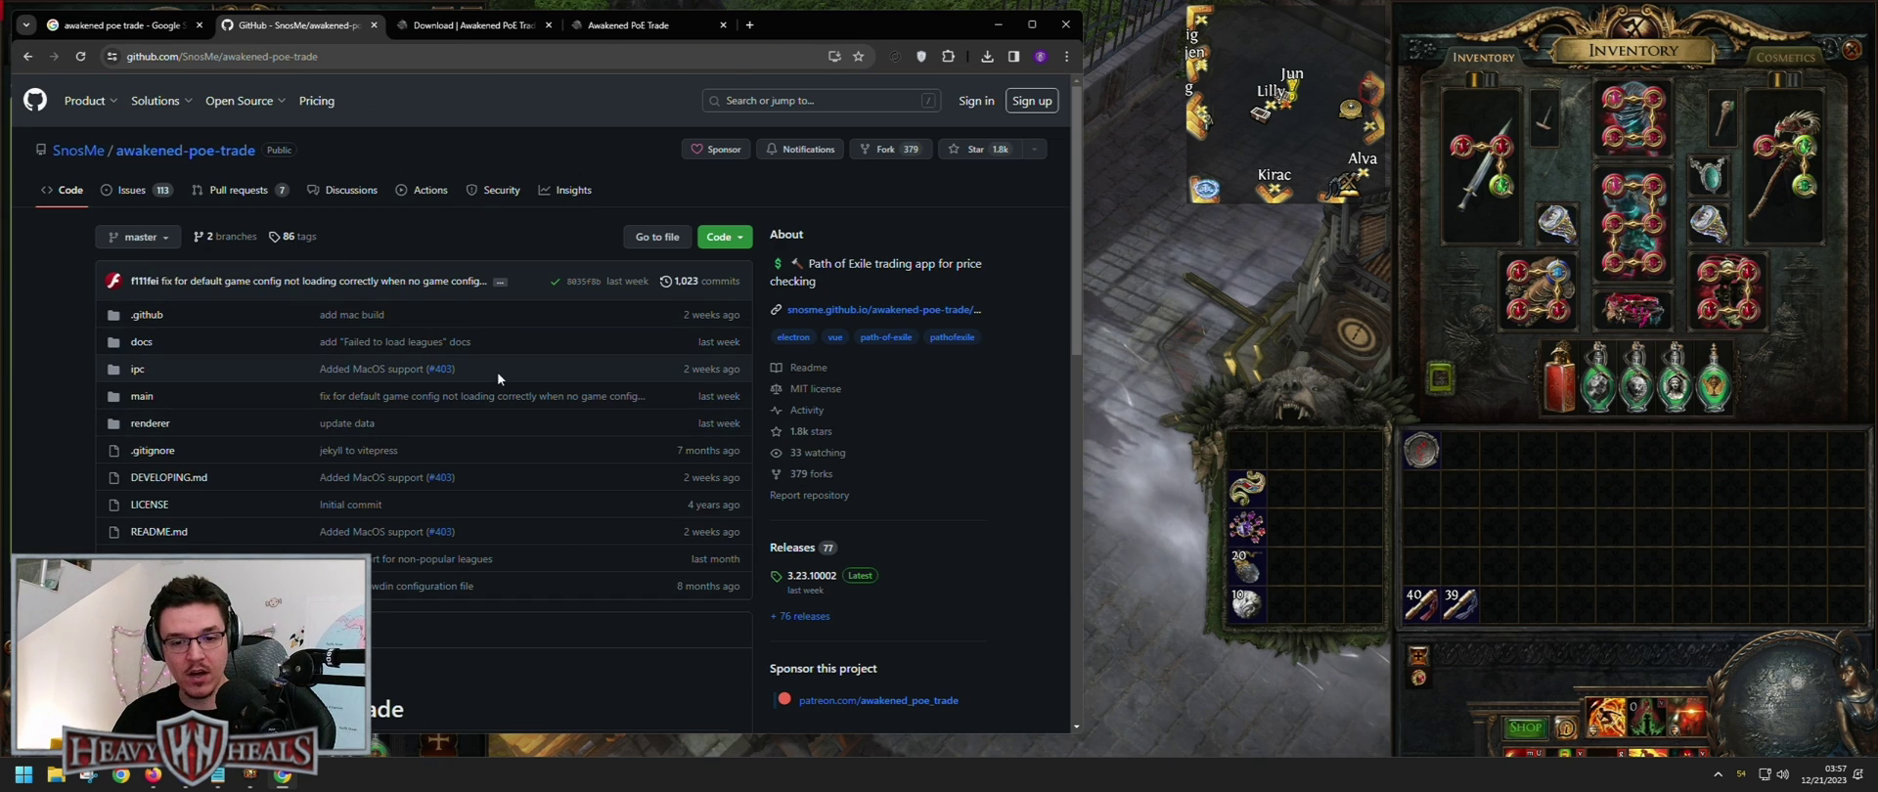
pyautogui.scroll(-5, 497, 372)
pyautogui.scroll(-1, 495, 336)
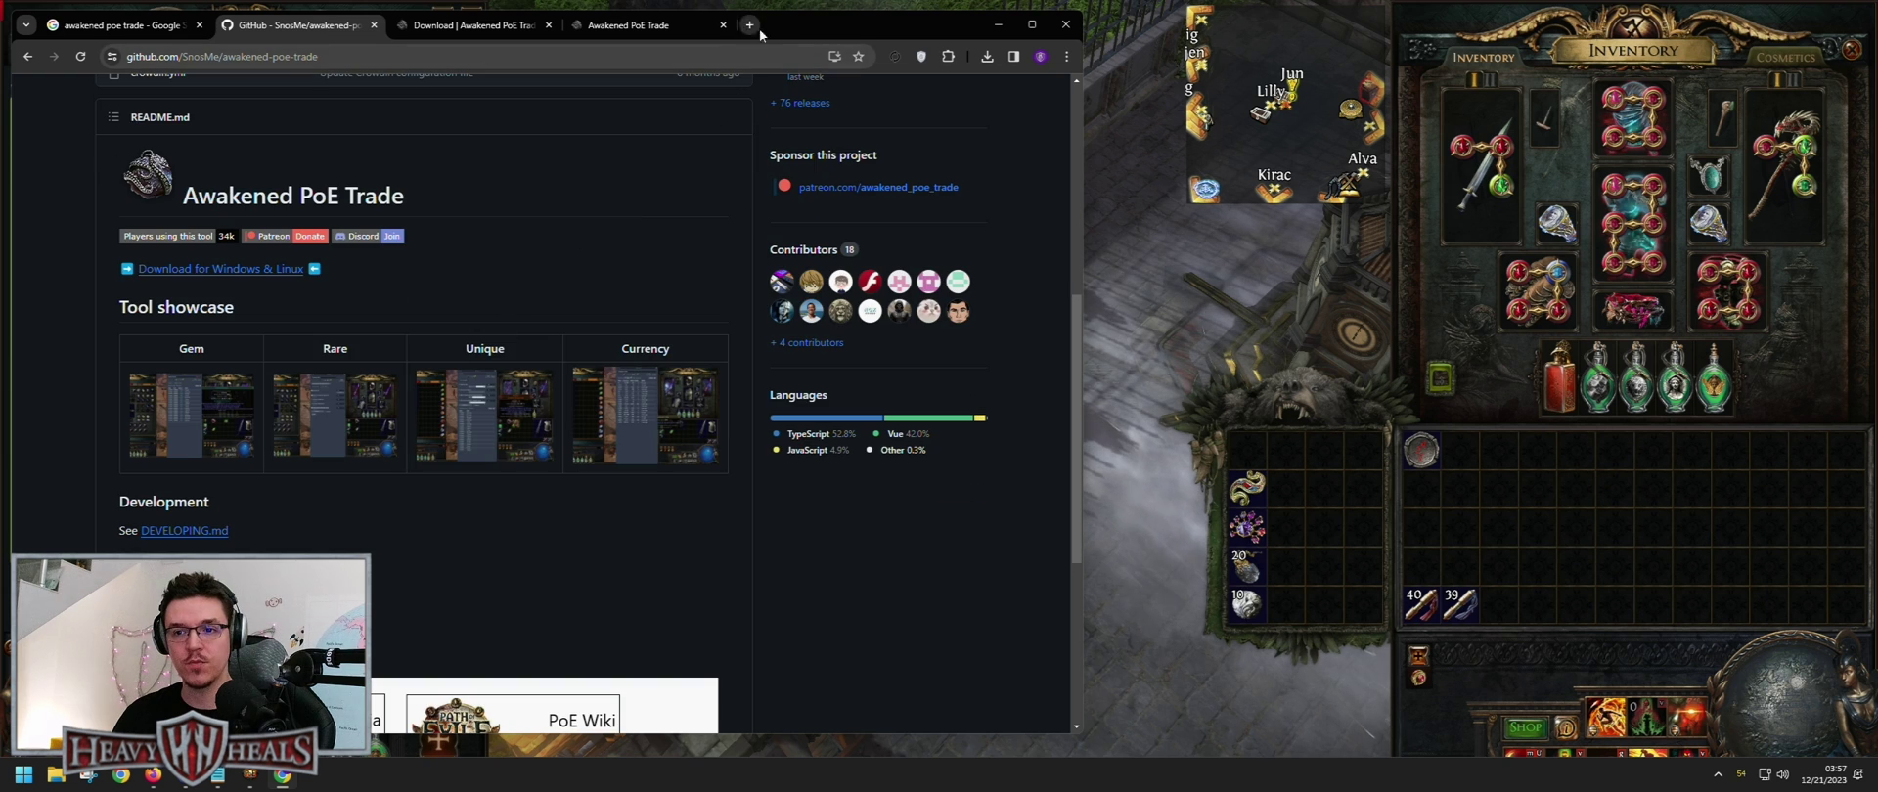
pyautogui.moveTo(759, 28); pyautogui.dragTo(1186, 35)
pyautogui.scroll(-4, 1083, 192)
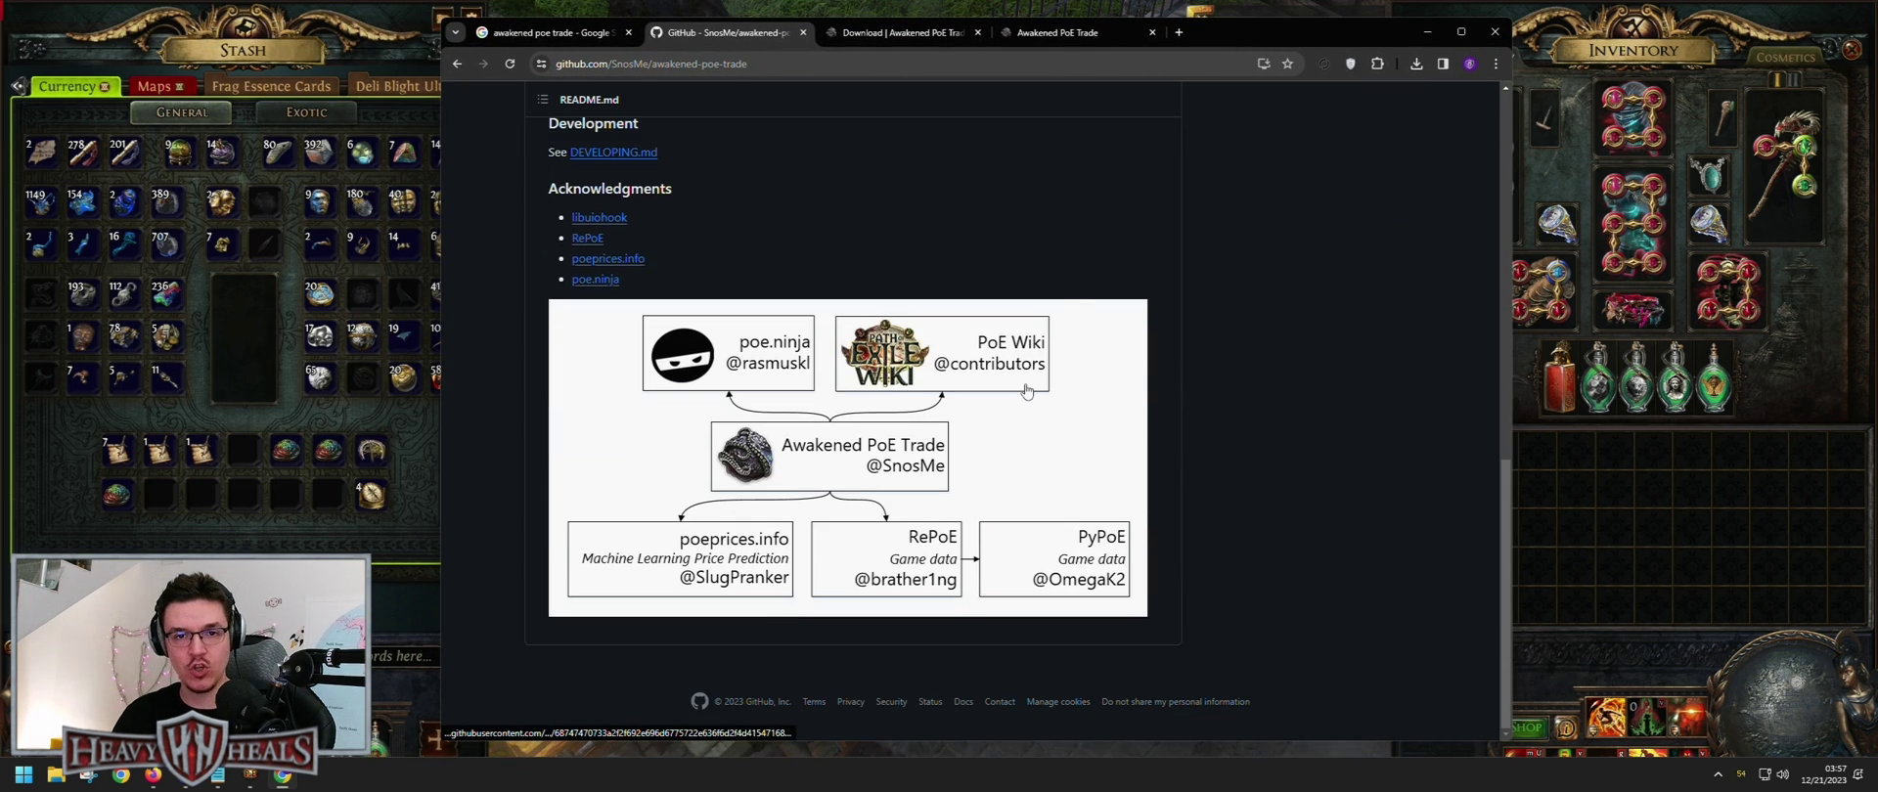
pyautogui.scroll(10, 1025, 389)
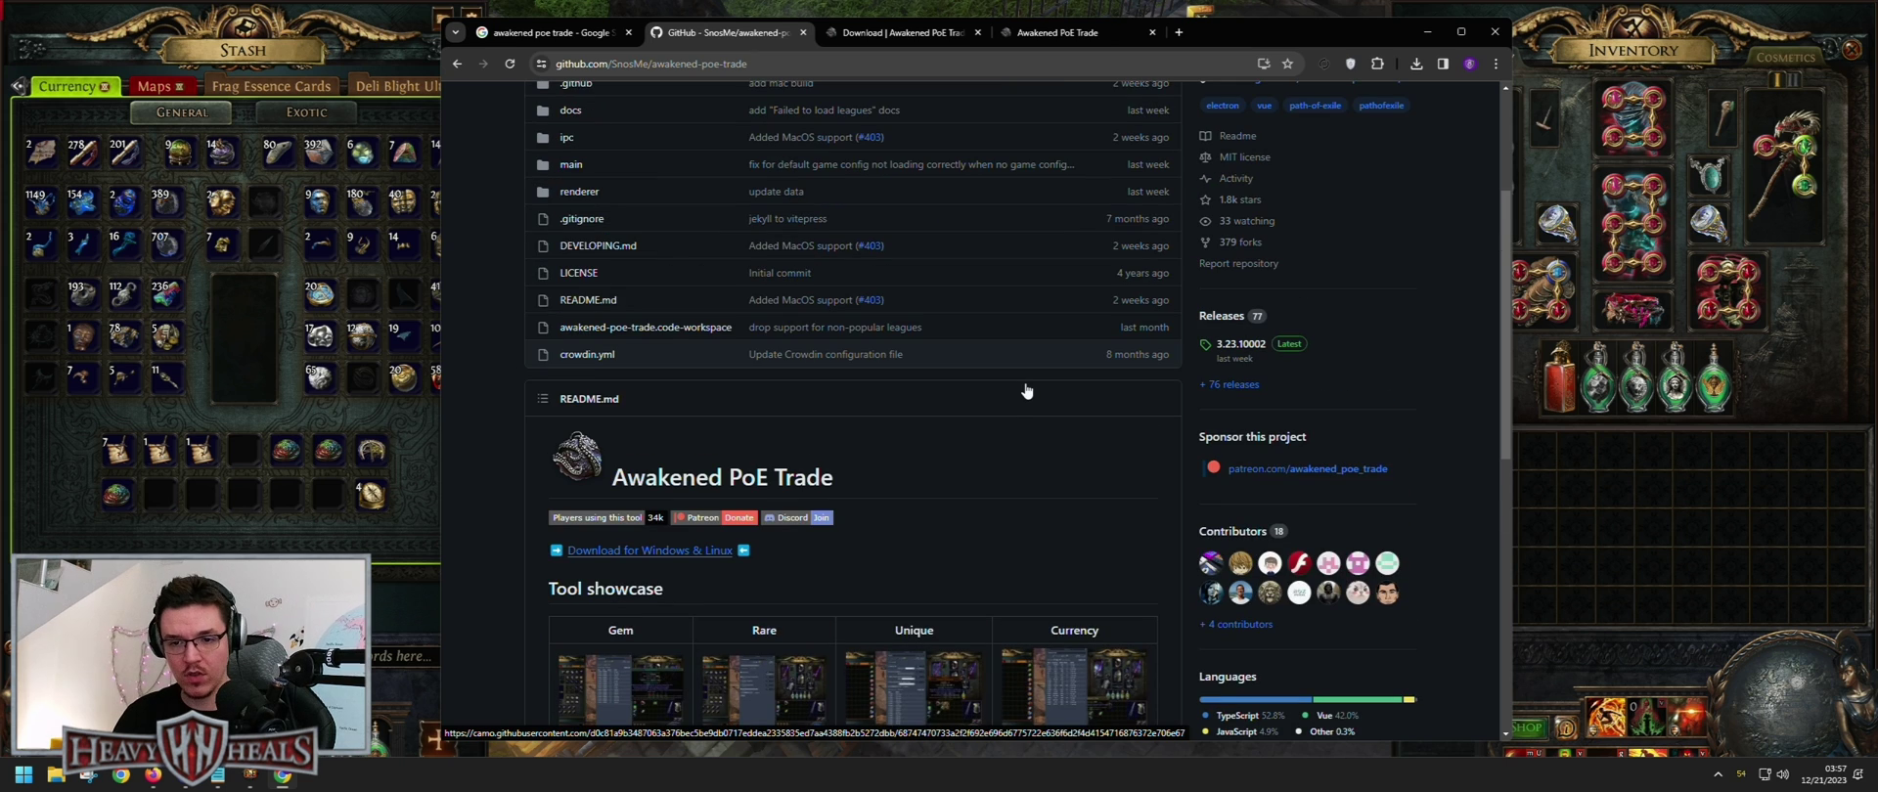
pyautogui.scroll(3, 1026, 389)
pyautogui.scroll(-4, 1015, 383)
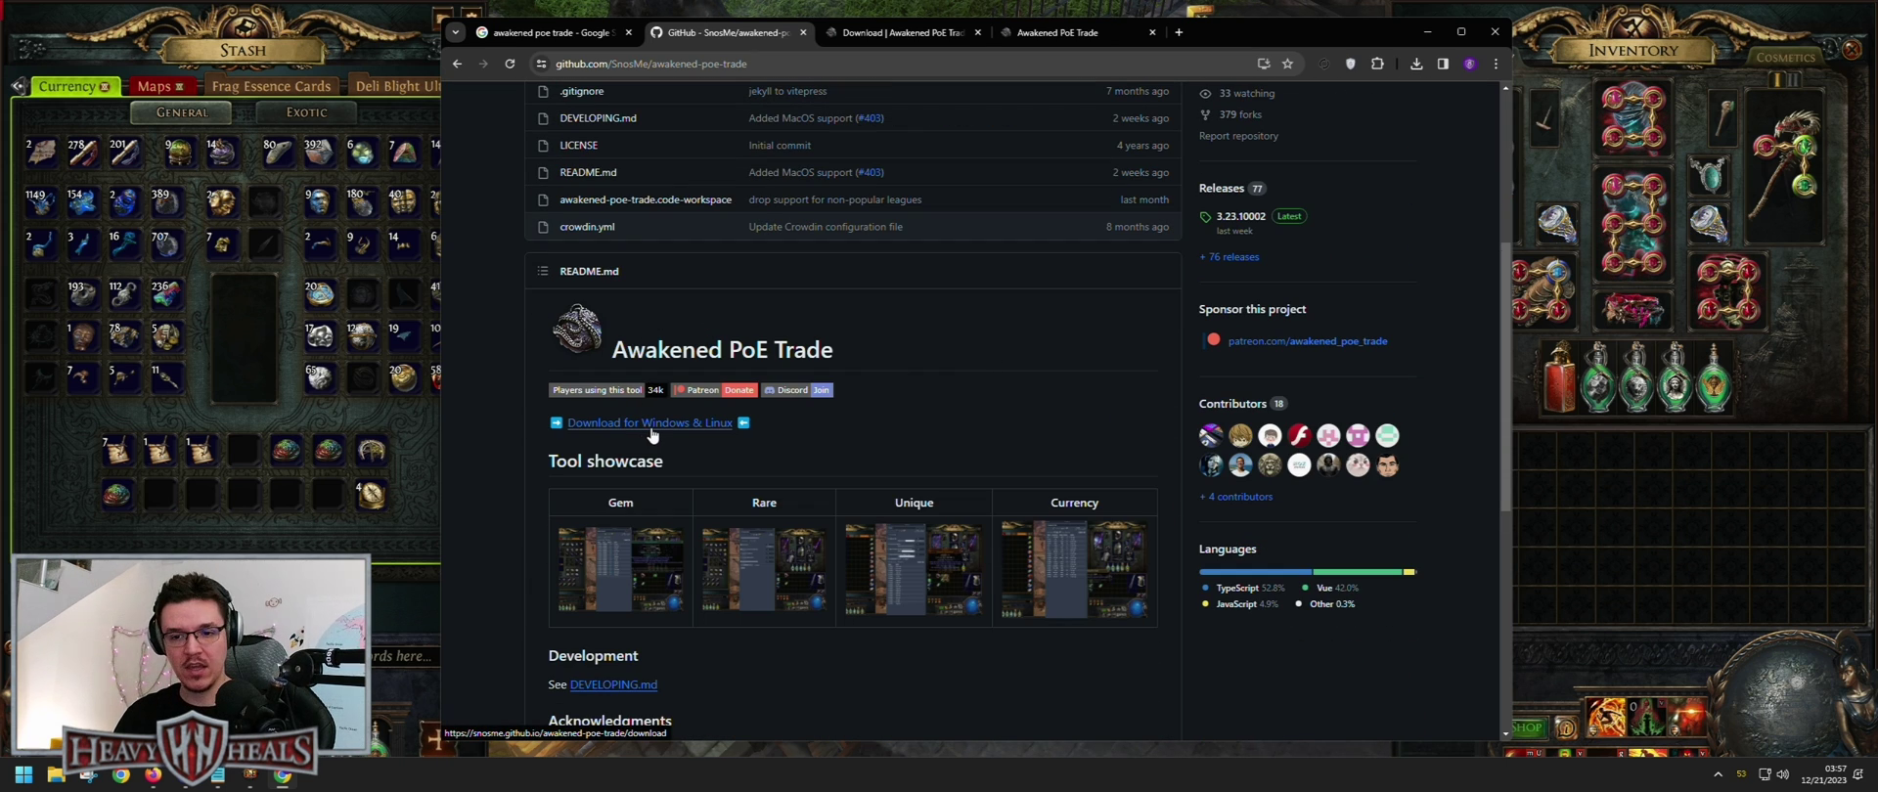
# Open the 3.23.10001 download page, run the downloaded setup, cancel it, and move the browser left
pyautogui.click(901, 34)
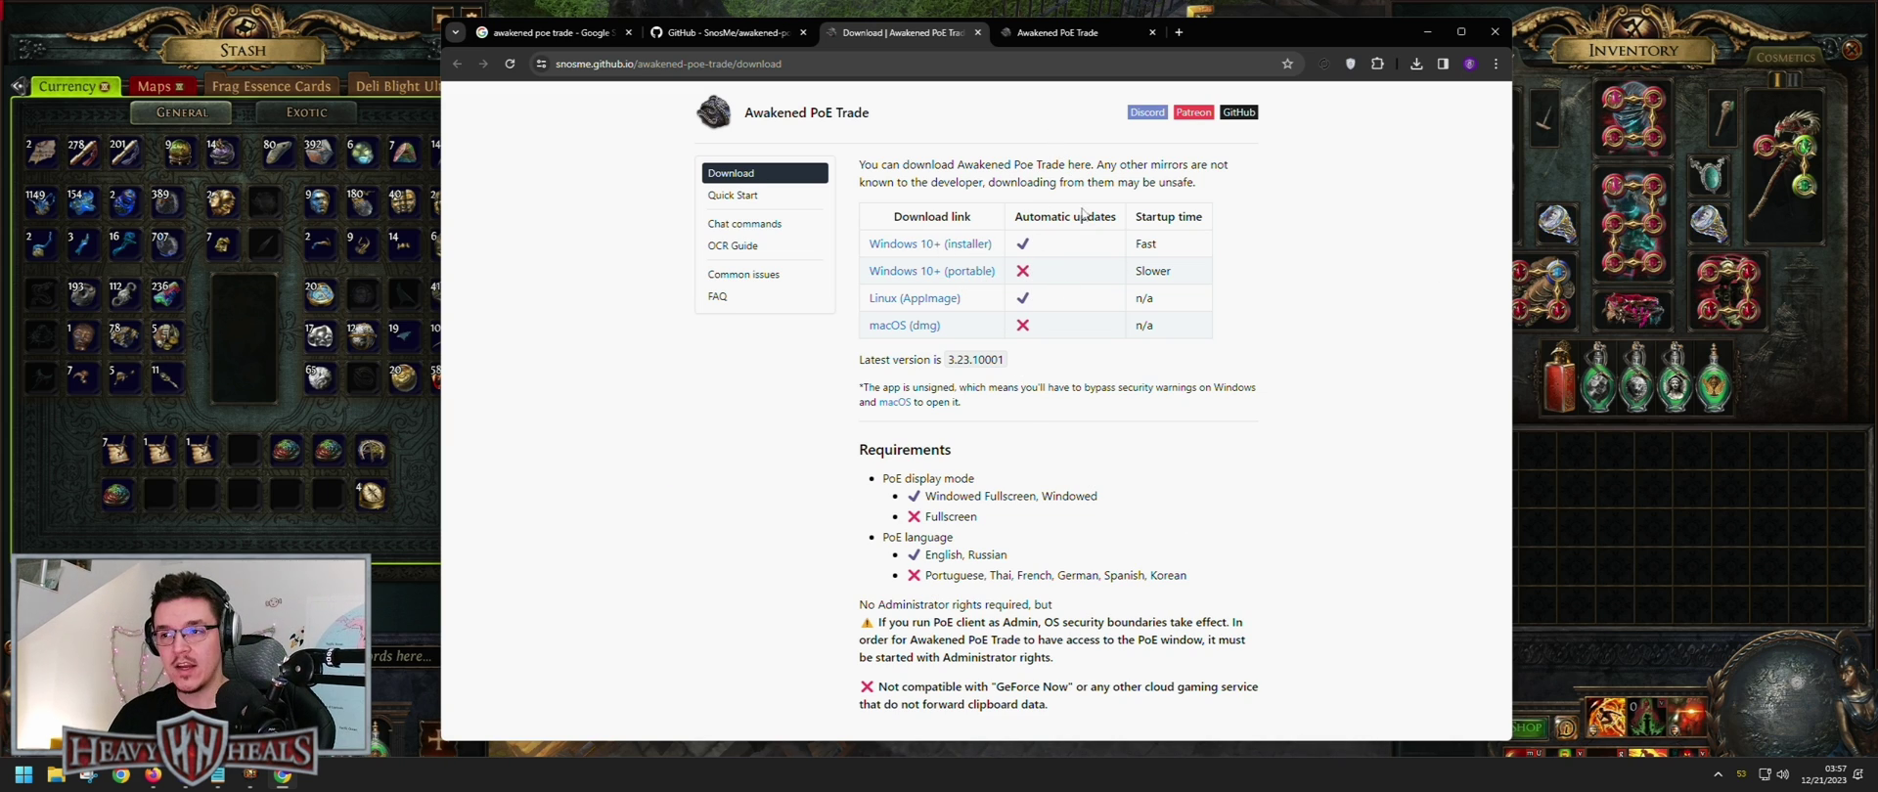
pyautogui.click(1415, 64)
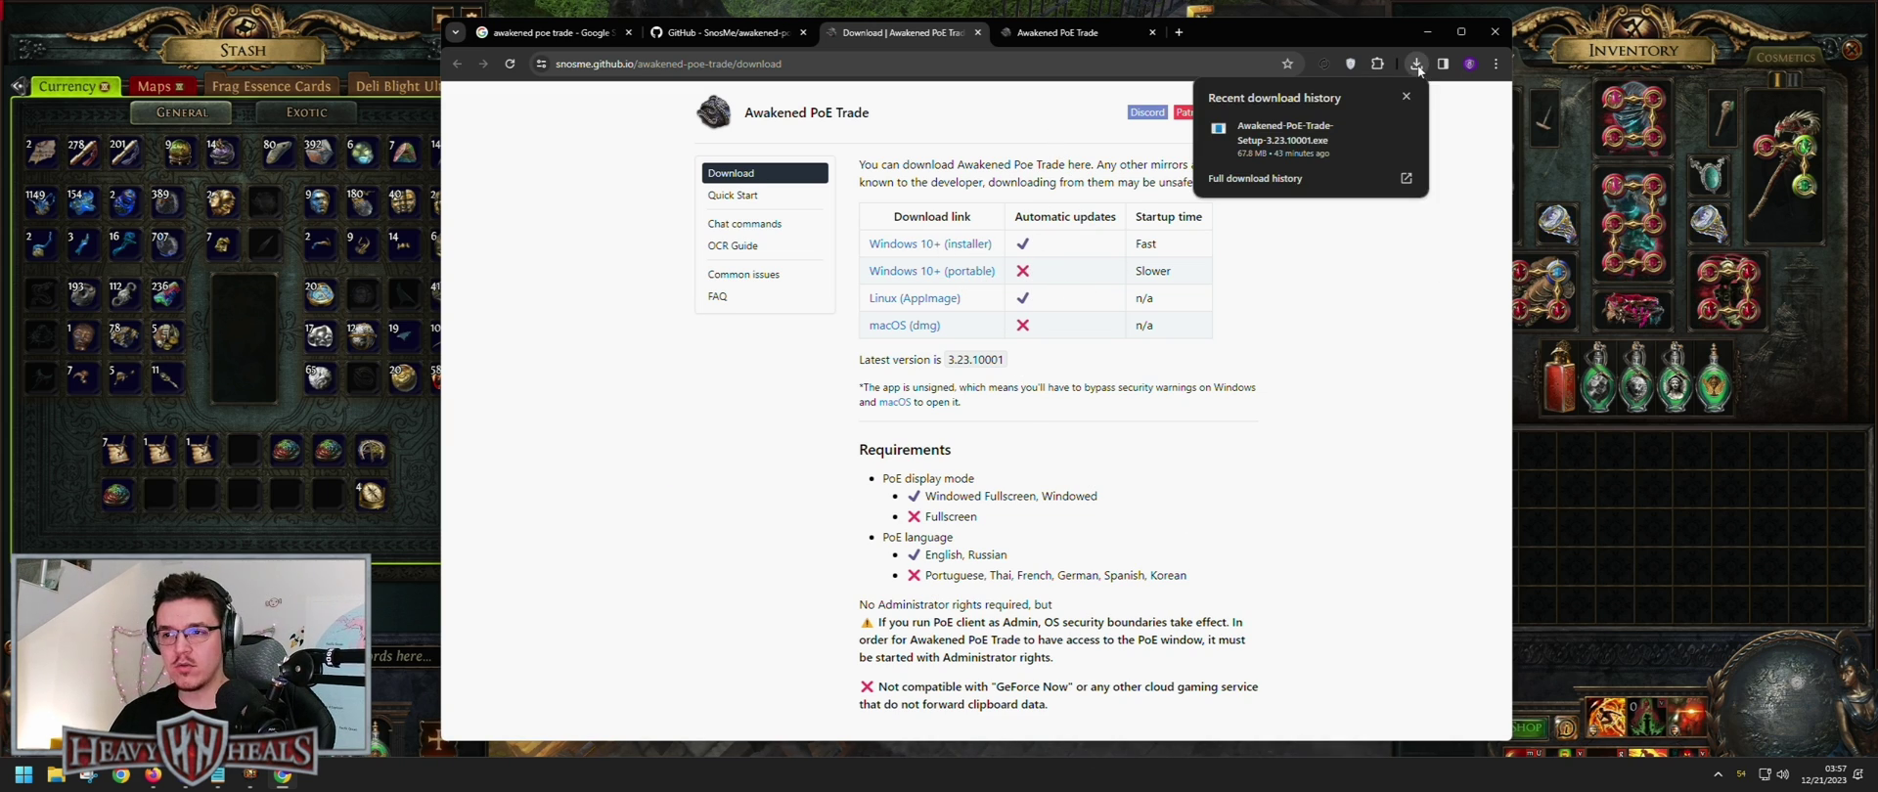
pyautogui.click(1291, 144)
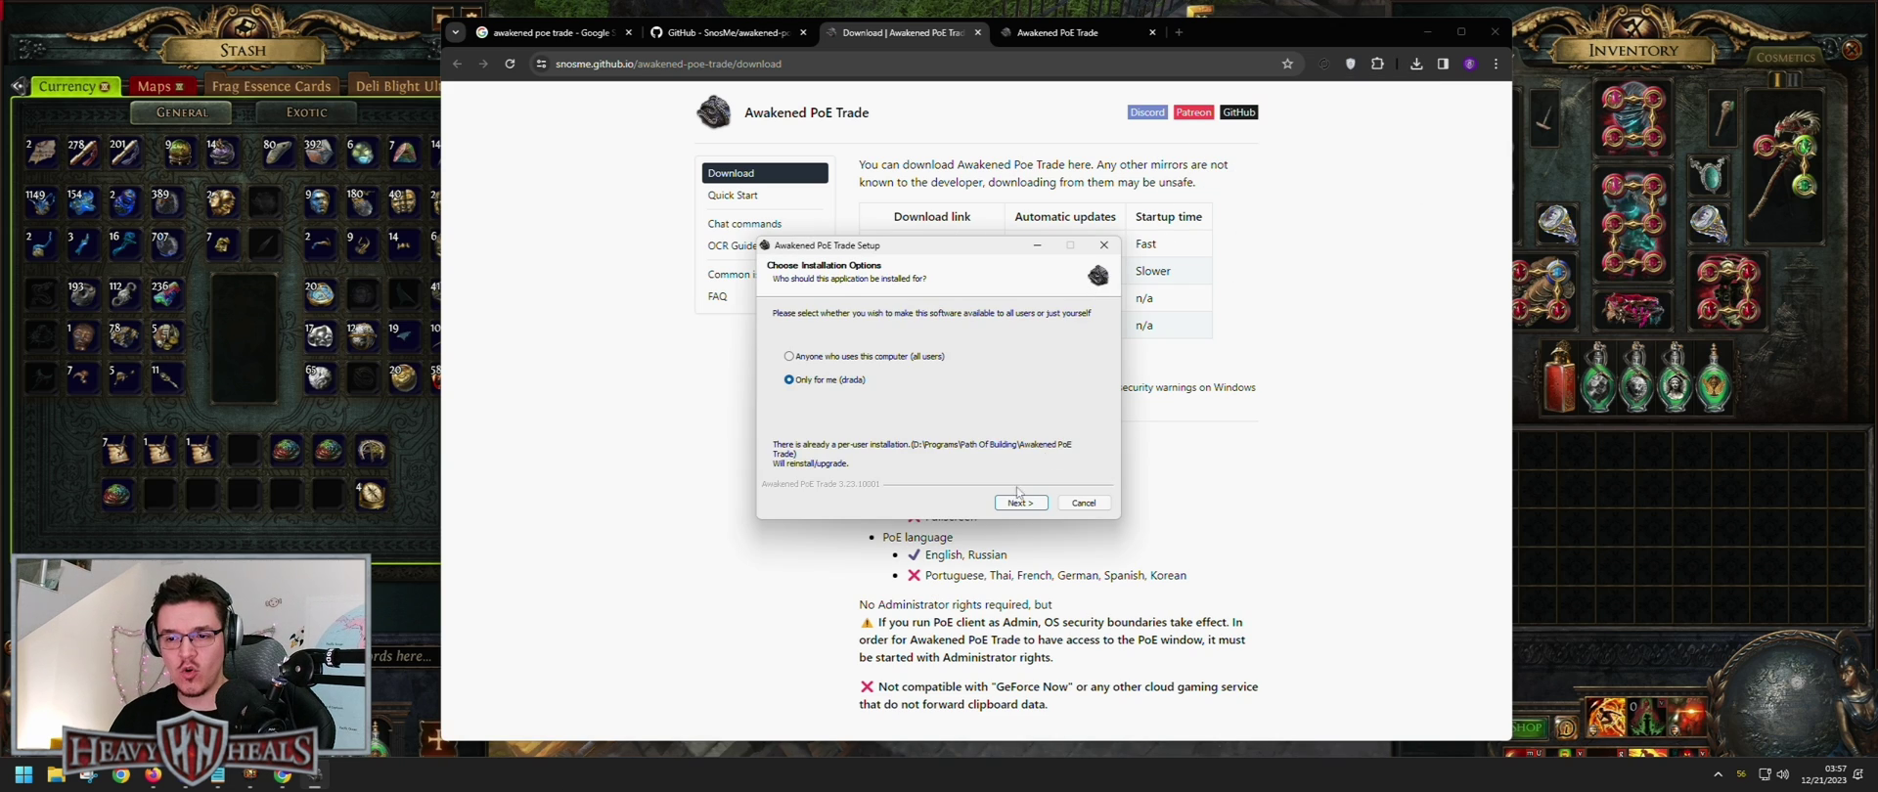
pyautogui.click(1087, 506)
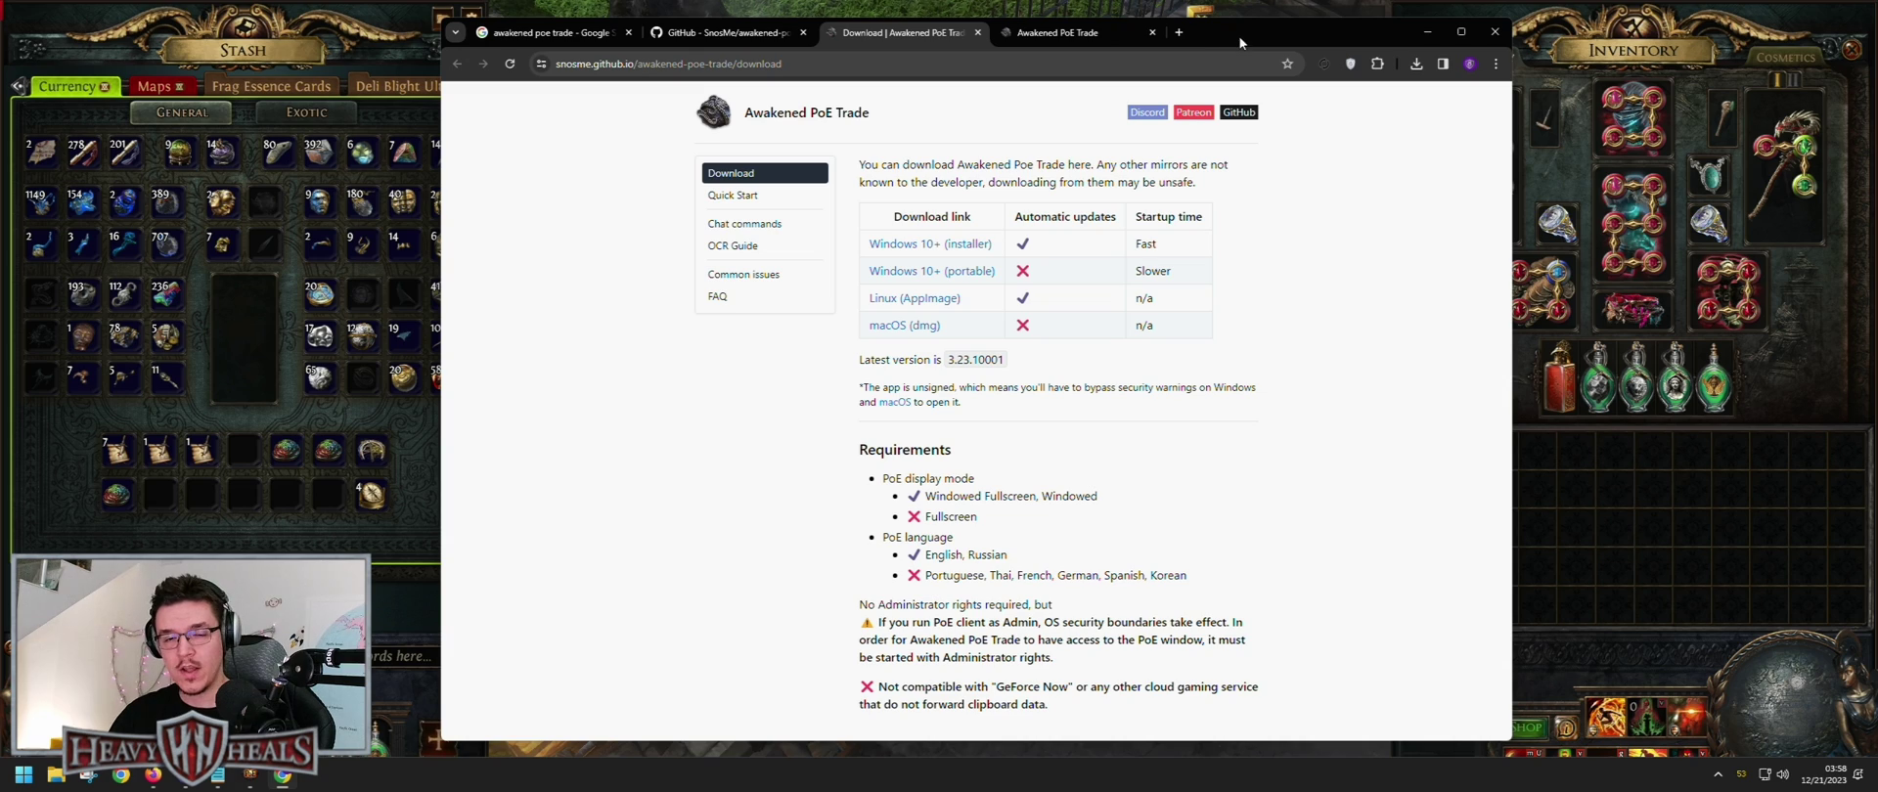
pyautogui.moveTo(1239, 41); pyautogui.dragTo(815, 36)
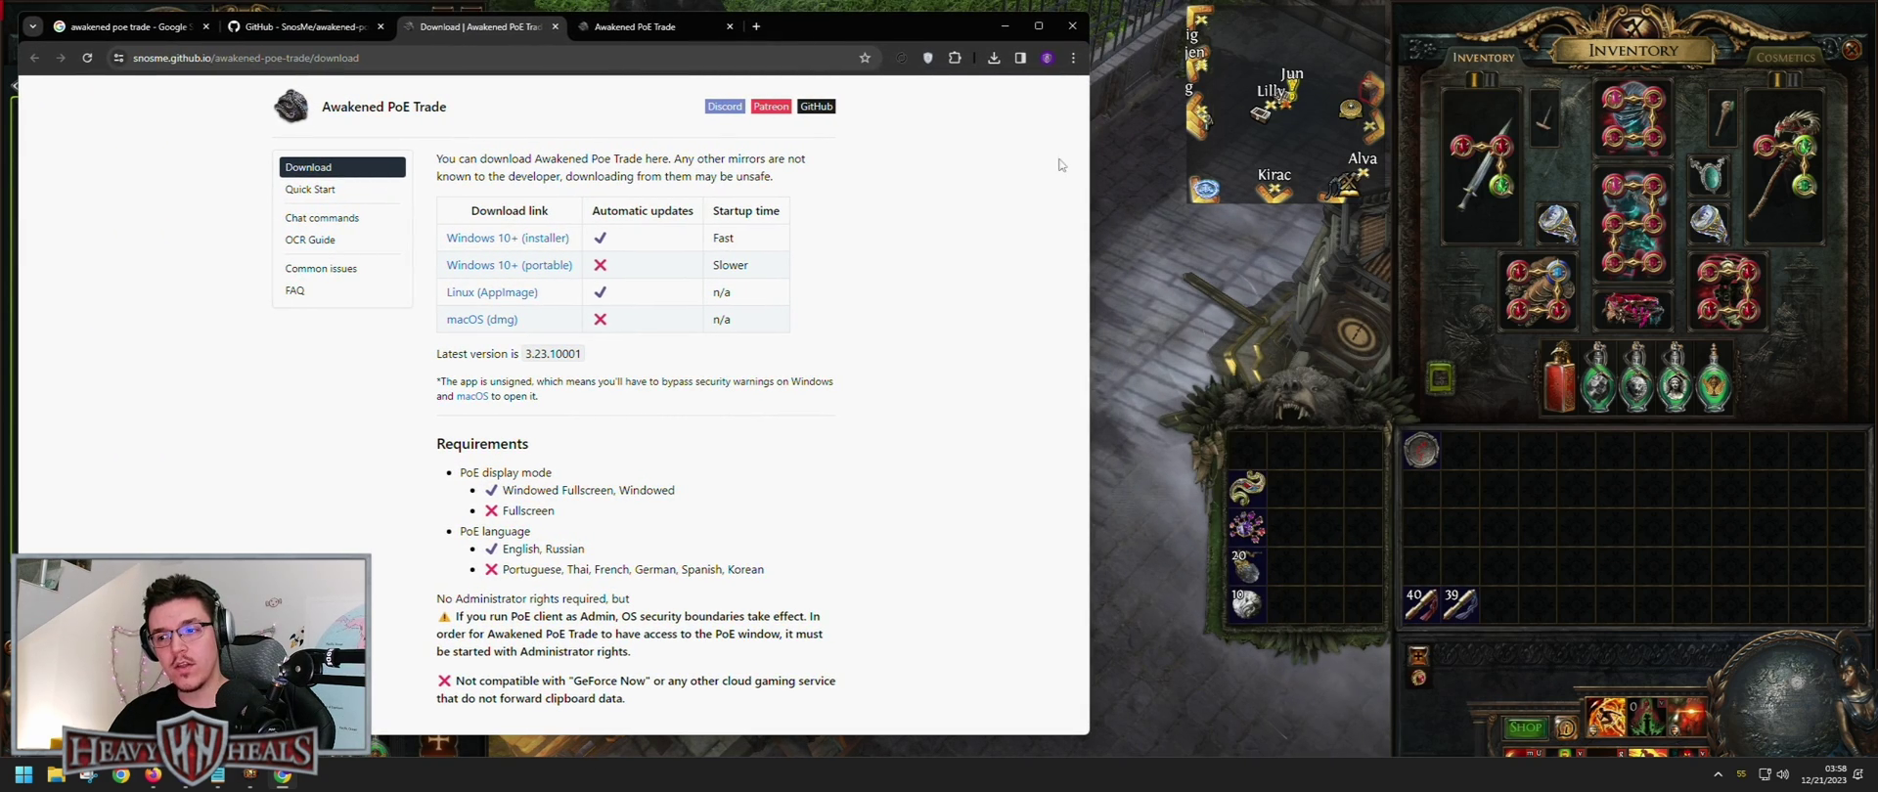
# Refocus the game and launch Awakened PoE Trade from Windows Start search with 'awa'
pyautogui.click(1592, 507)
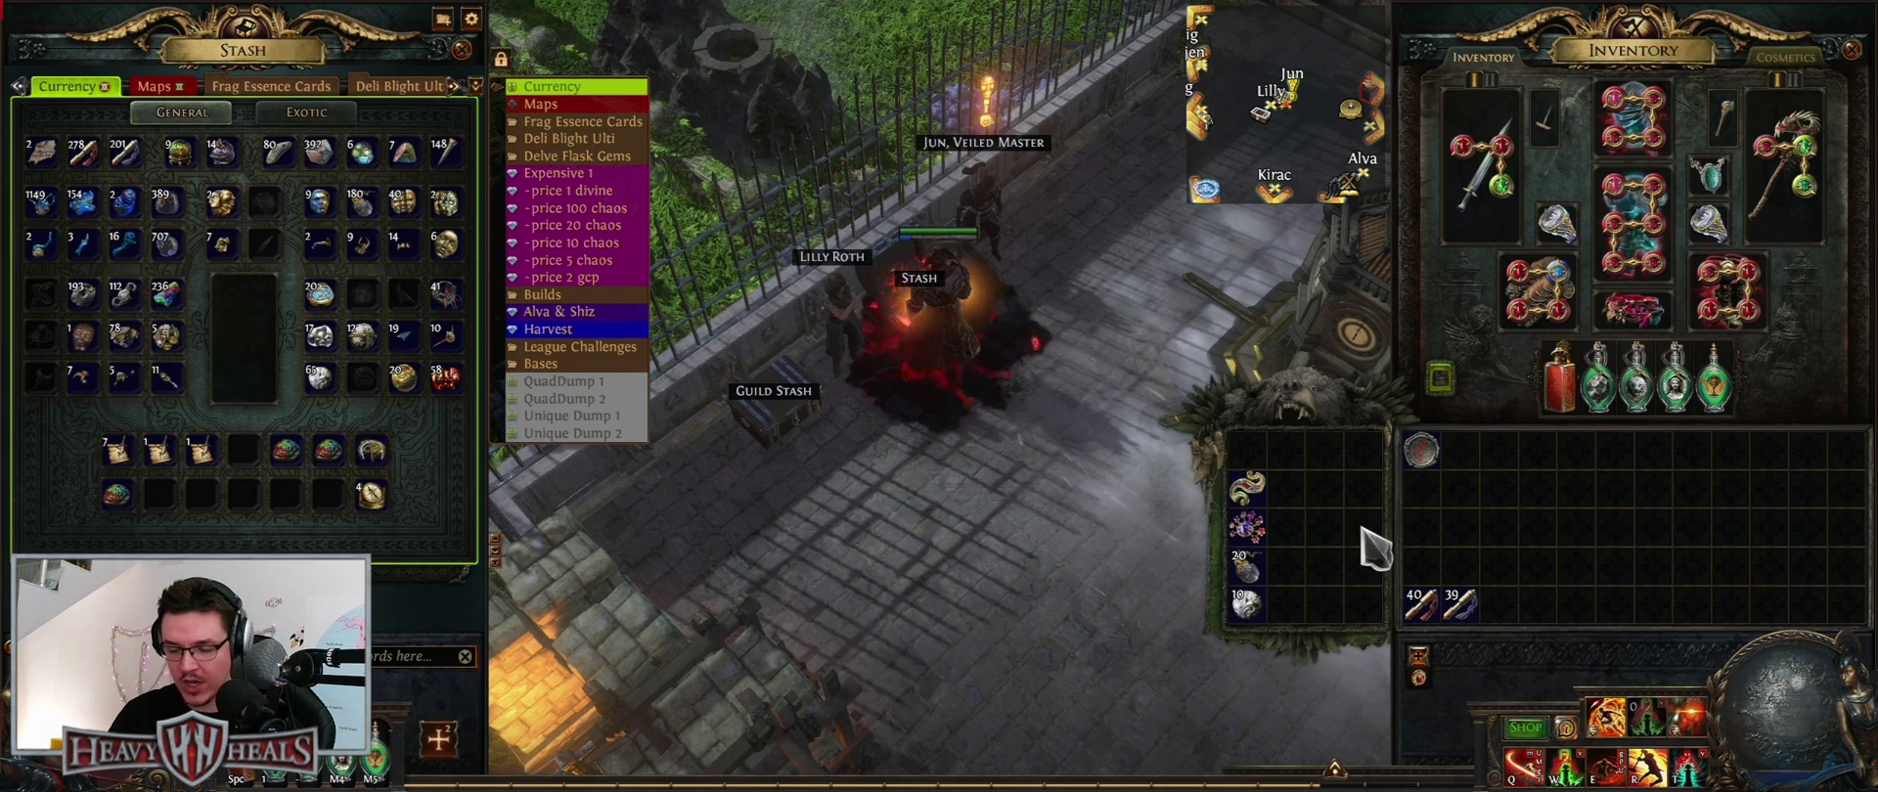
pyautogui.press('super')
pyautogui.press('super')
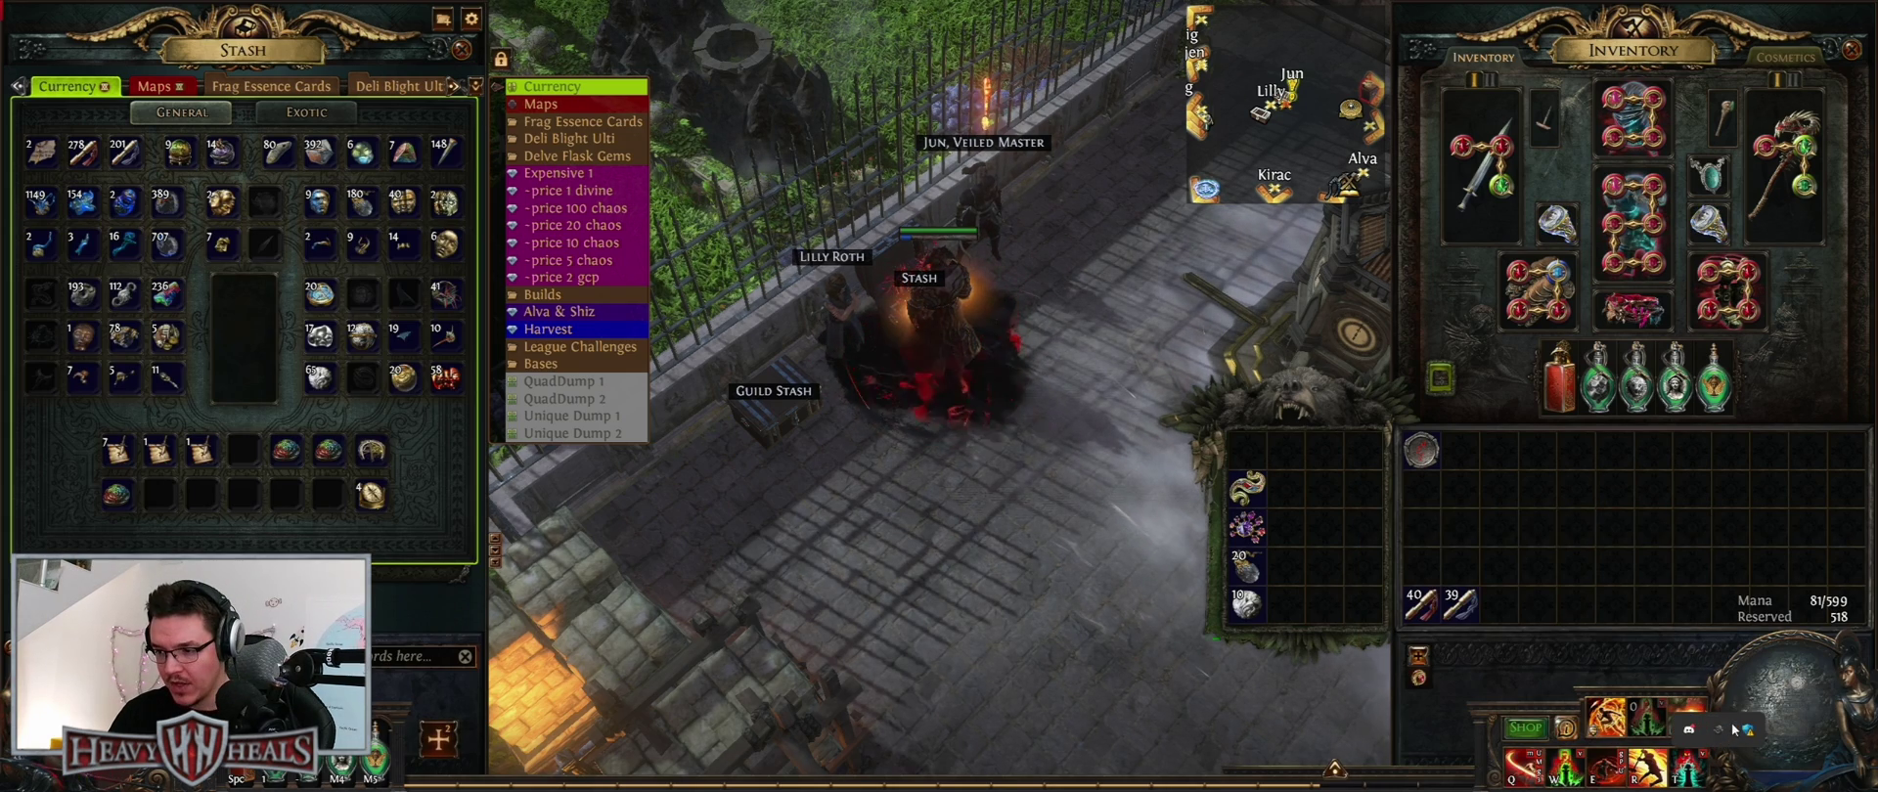
pyautogui.press('super')
pyautogui.write('awa')
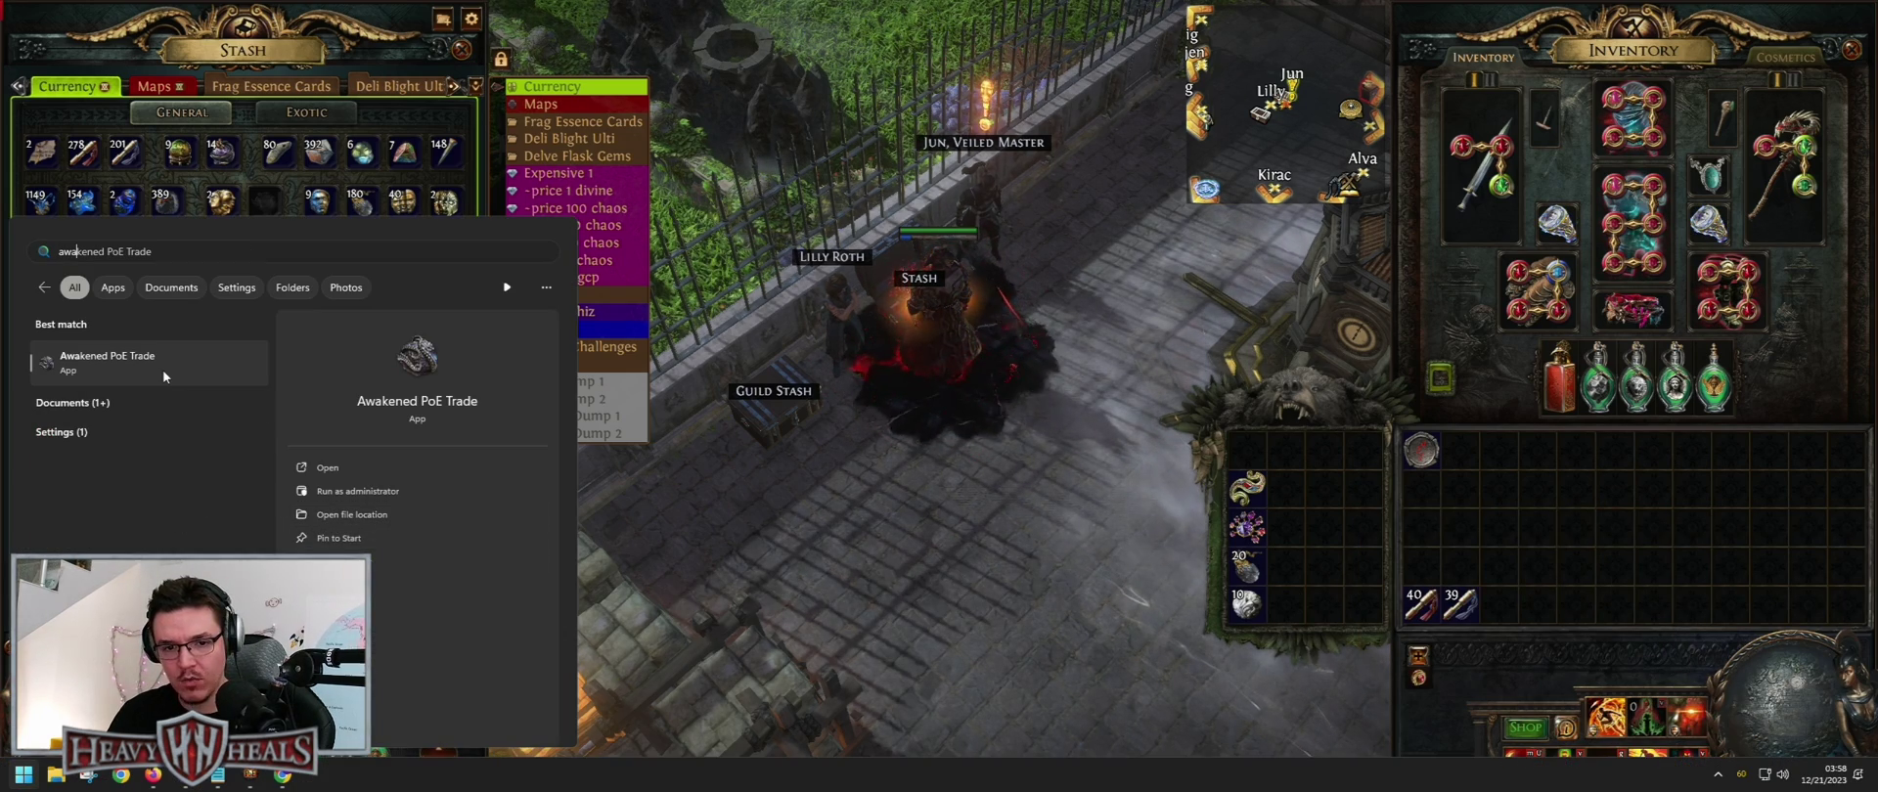
pyautogui.click(162, 362)
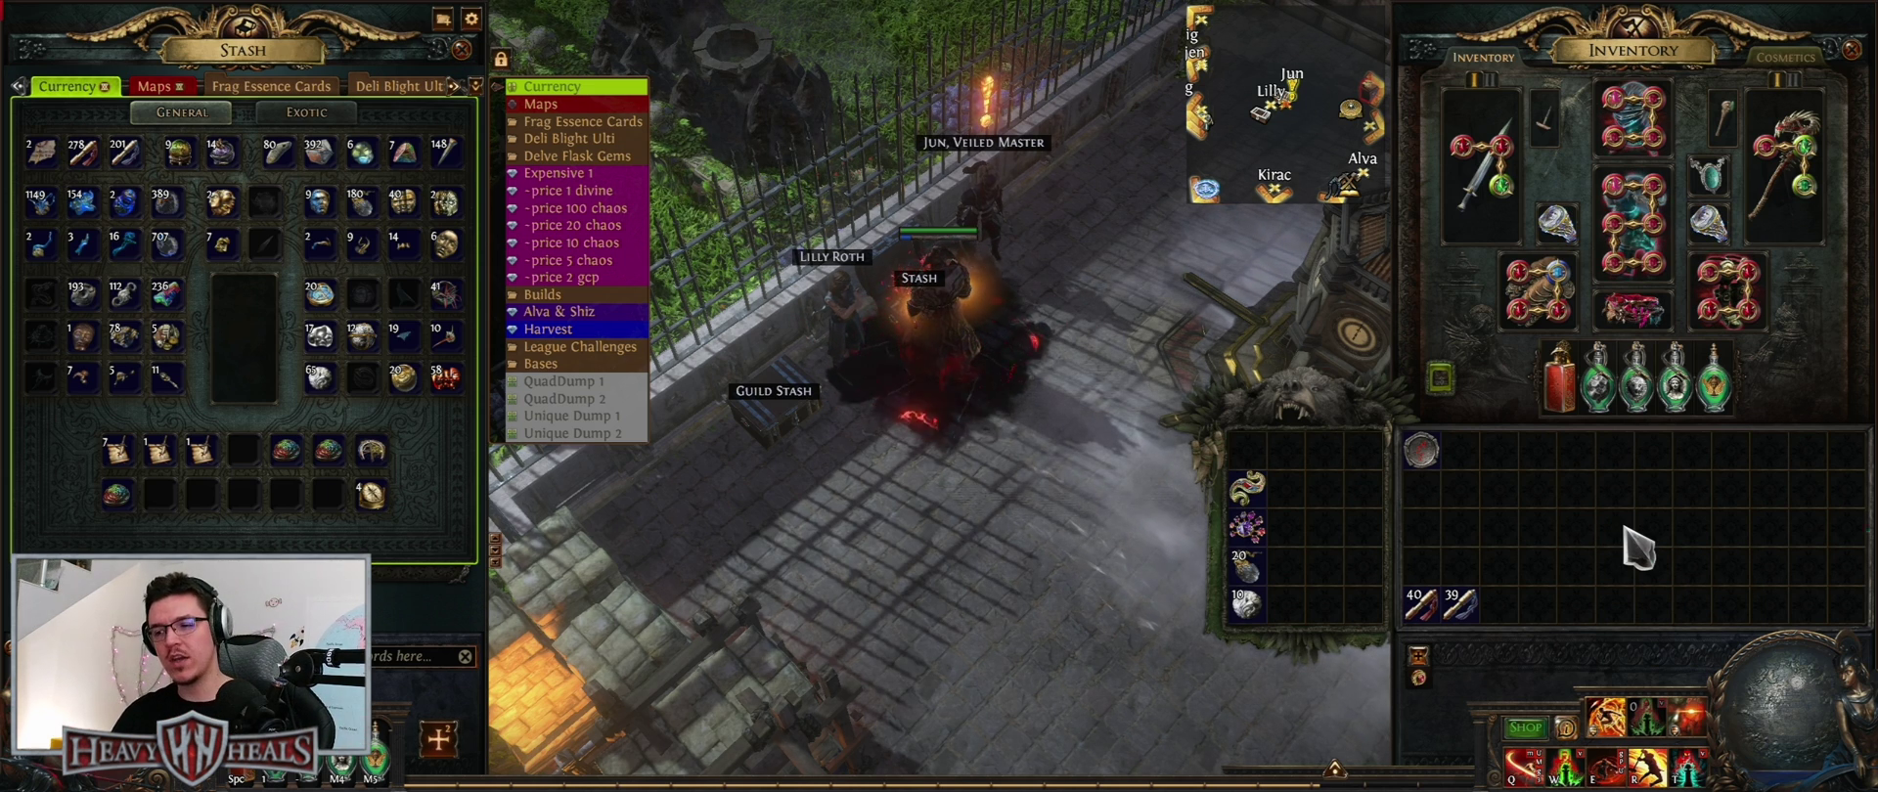
# Open Settings/League from the Awakened PoE Trade tray icon and dismiss the settings hint
pyautogui.press('super')
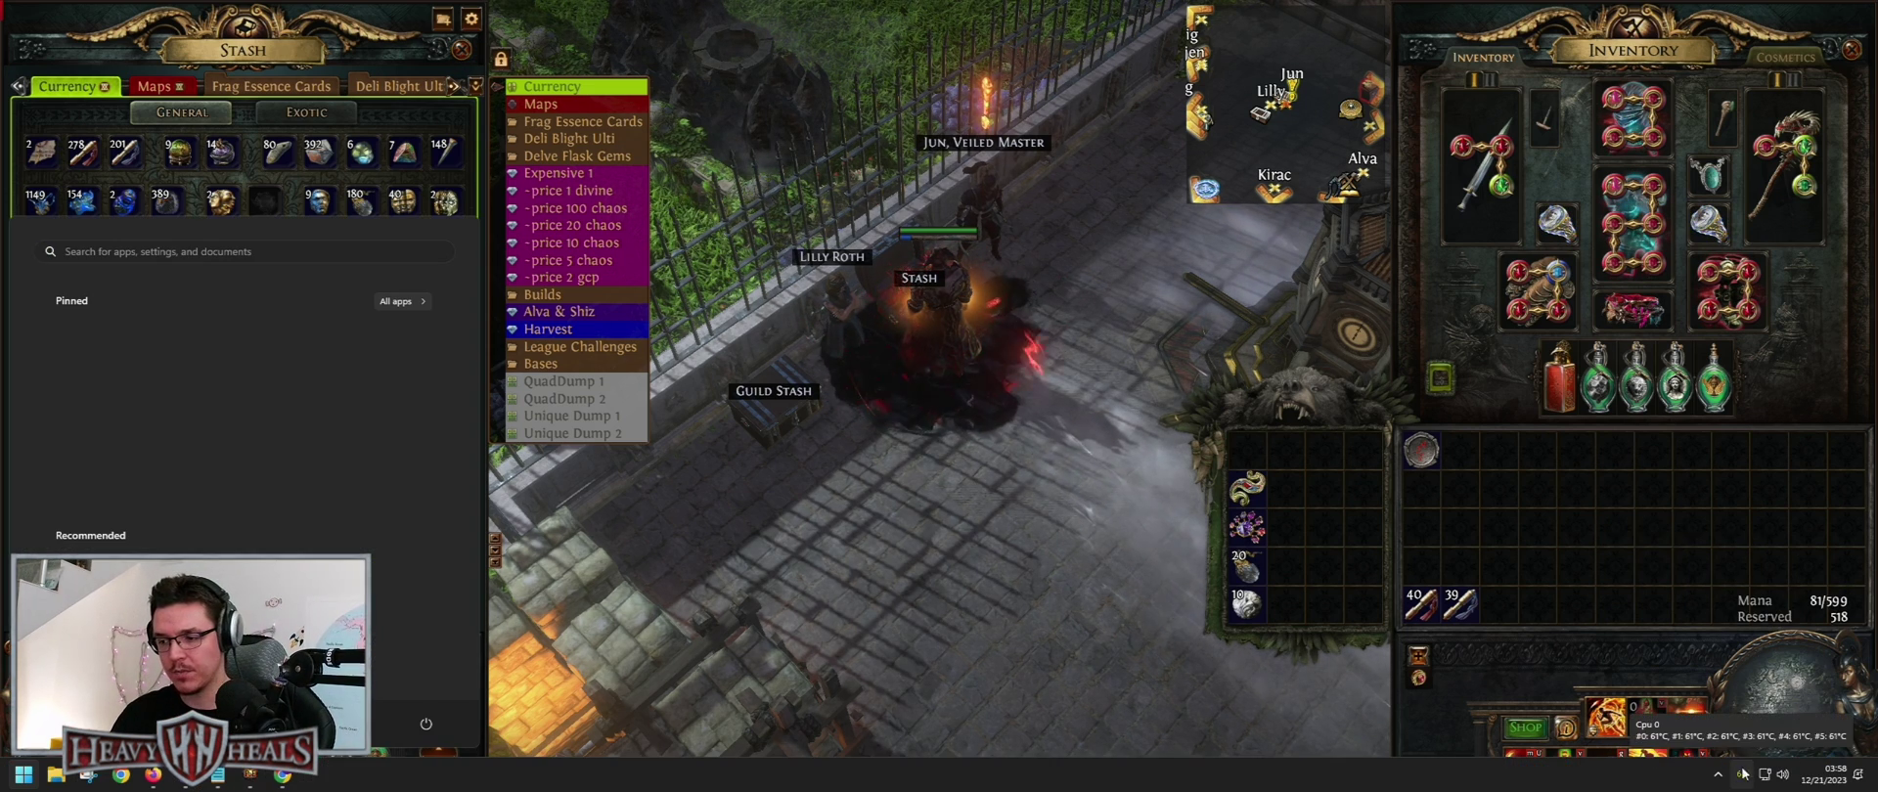
pyautogui.click(1717, 774)
pyautogui.rightClick(1722, 729)
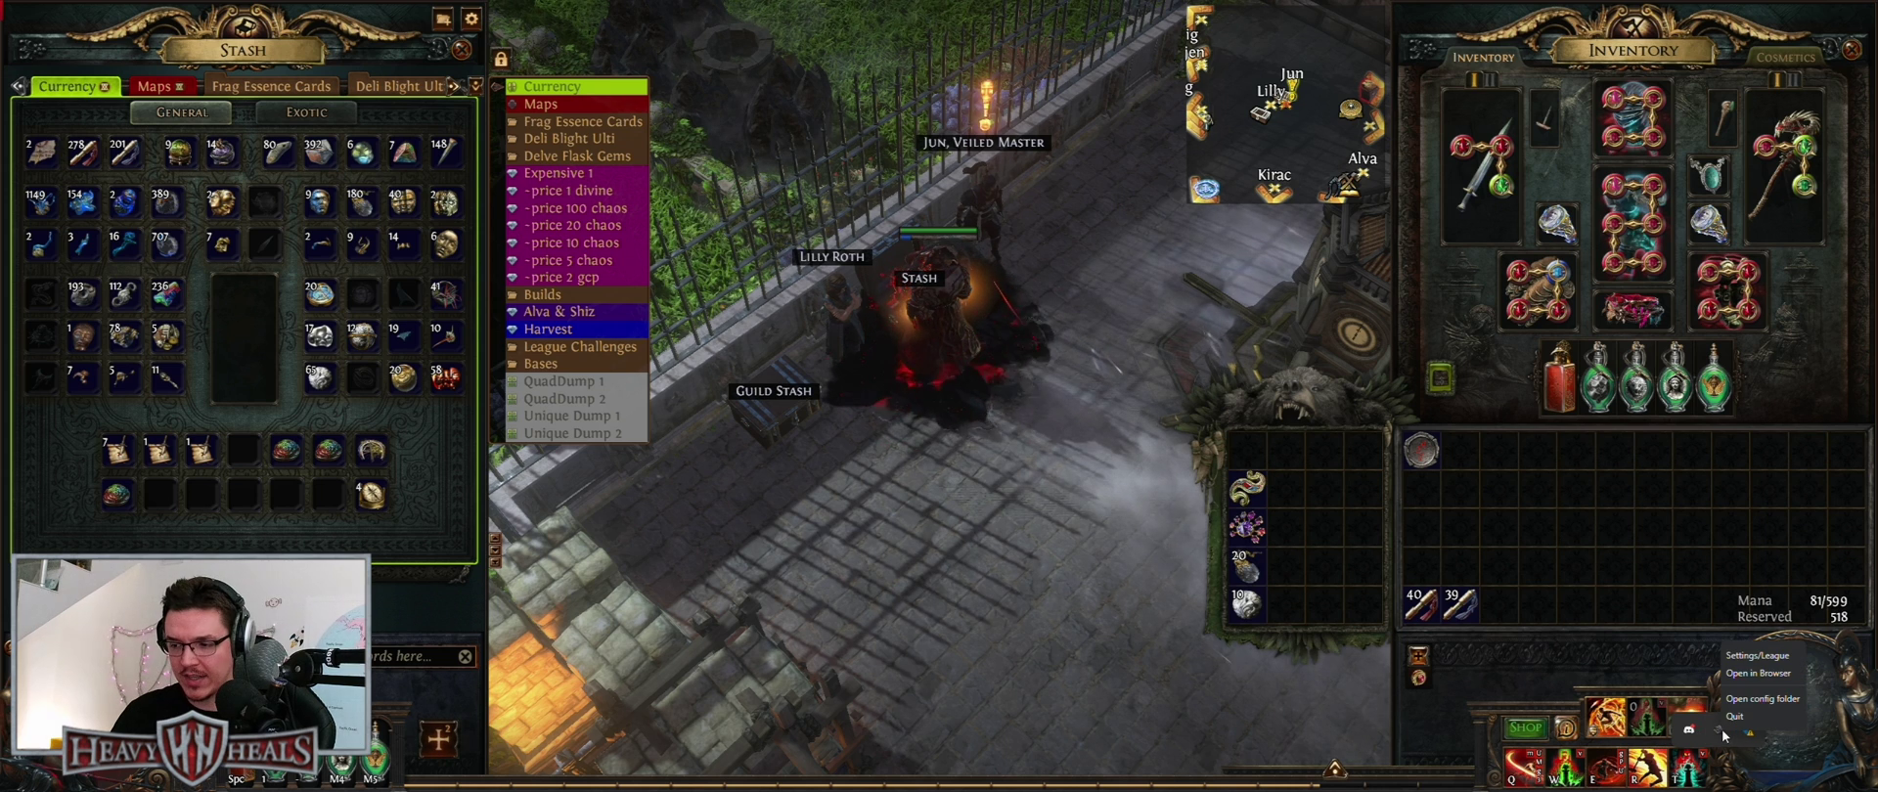
pyautogui.click(1762, 654)
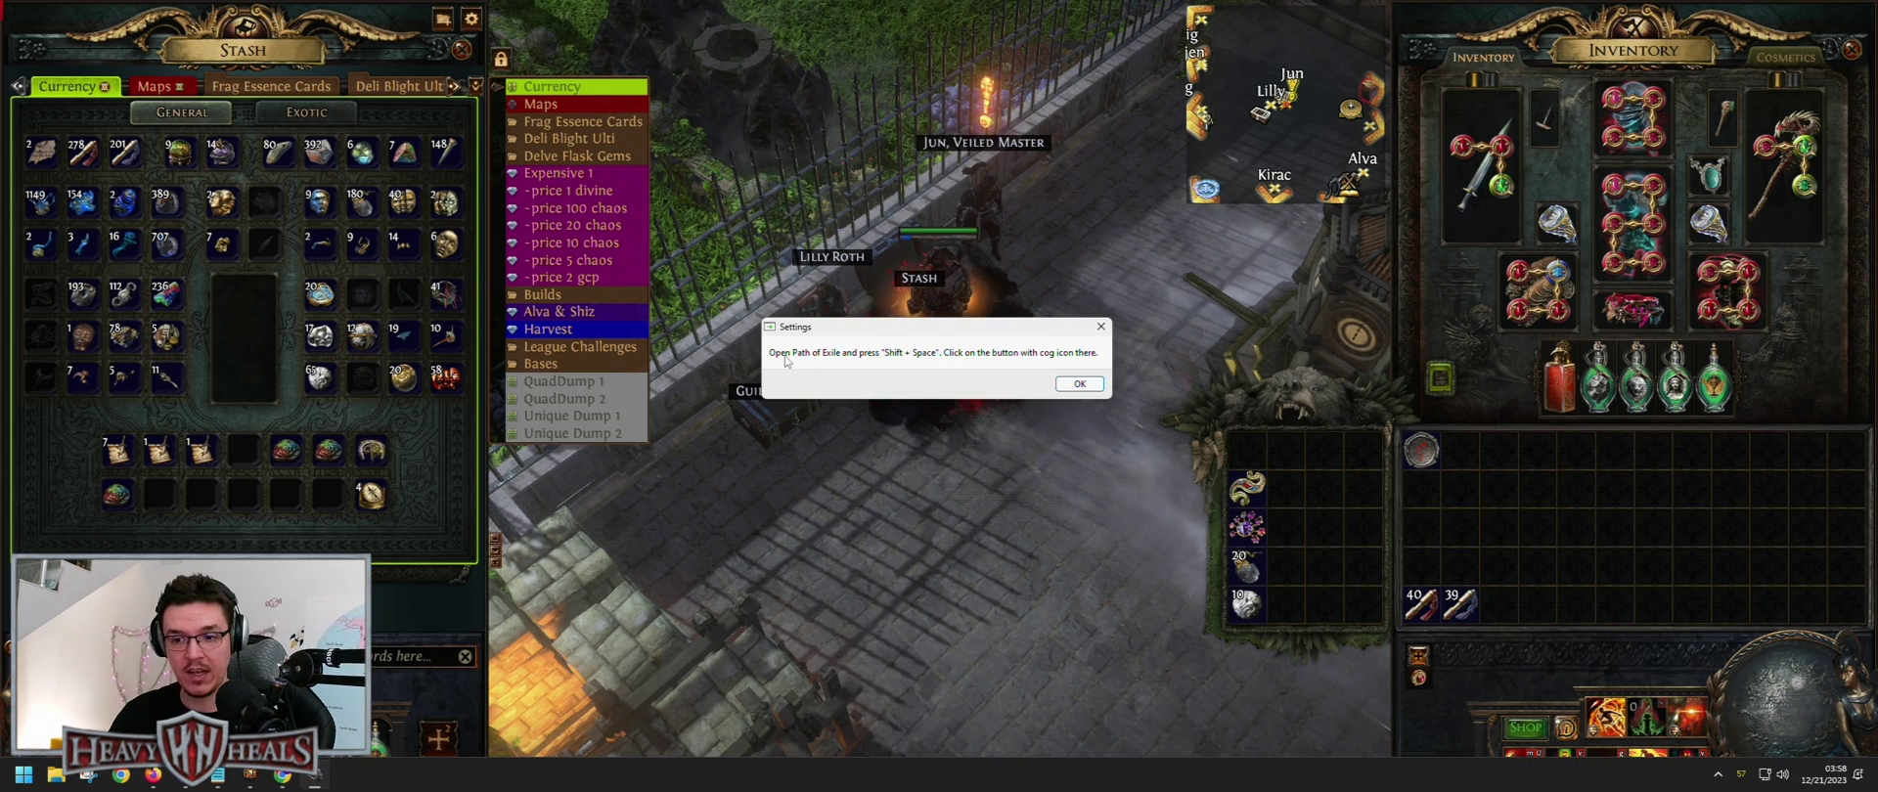
pyautogui.click(1068, 383)
# Choose Open in Browser from the app's tray icon menu to show its page
pyautogui.press('super')
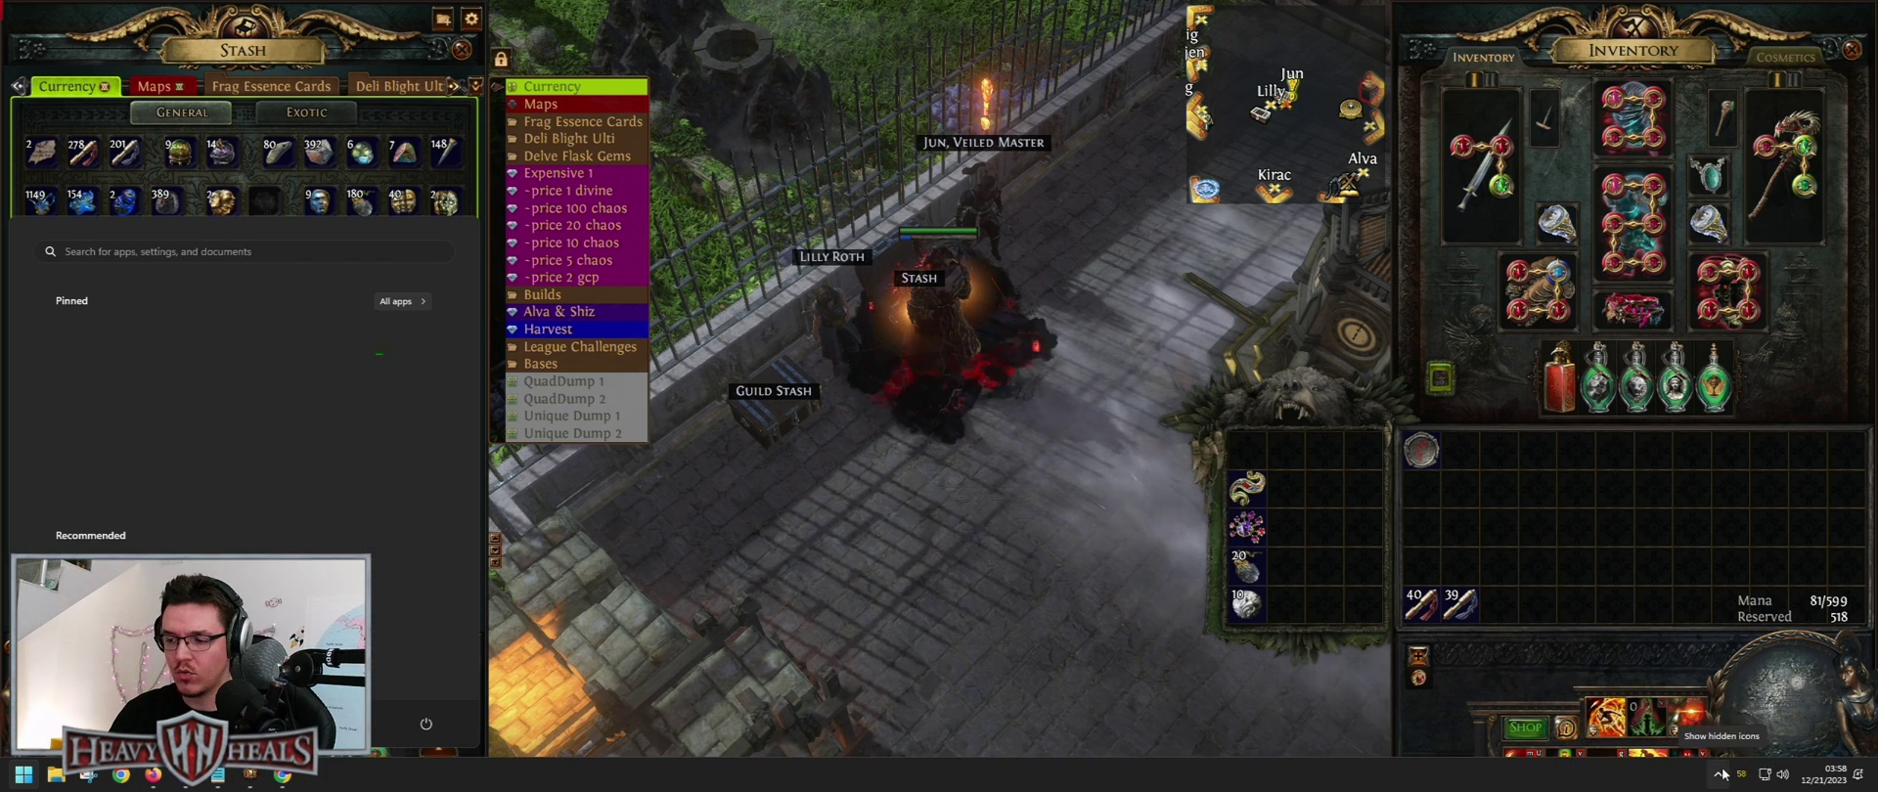
pyautogui.click(1722, 774)
pyautogui.rightClick(1688, 728)
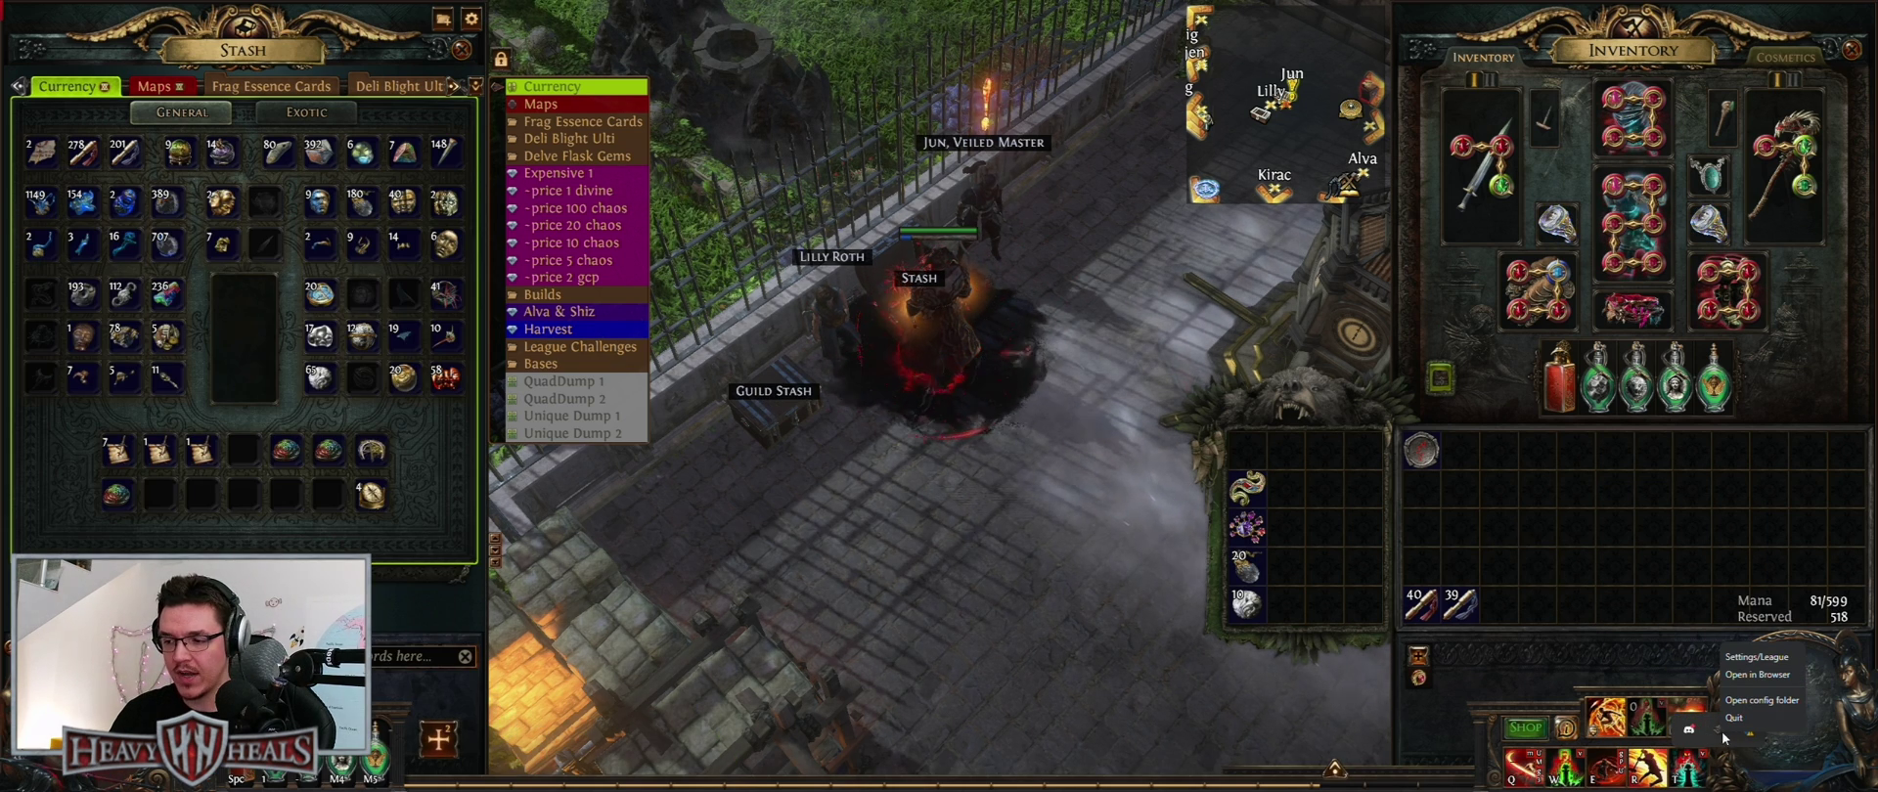
pyautogui.click(1723, 675)
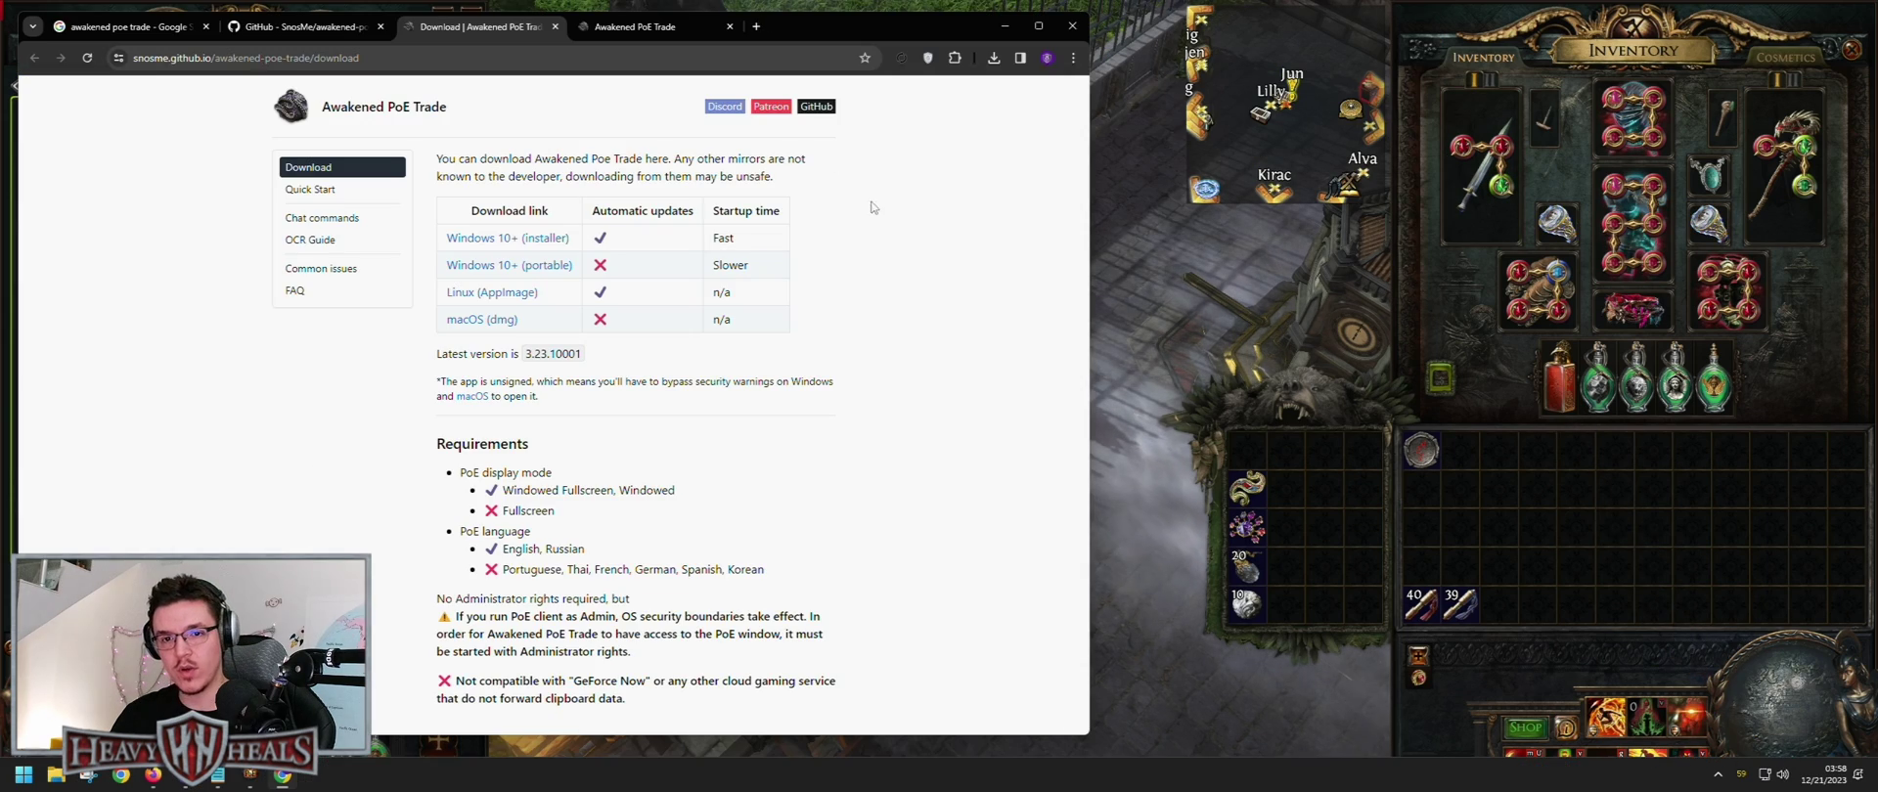
# Switch to the app's localhost page, then return to the game
pyautogui.click(651, 26)
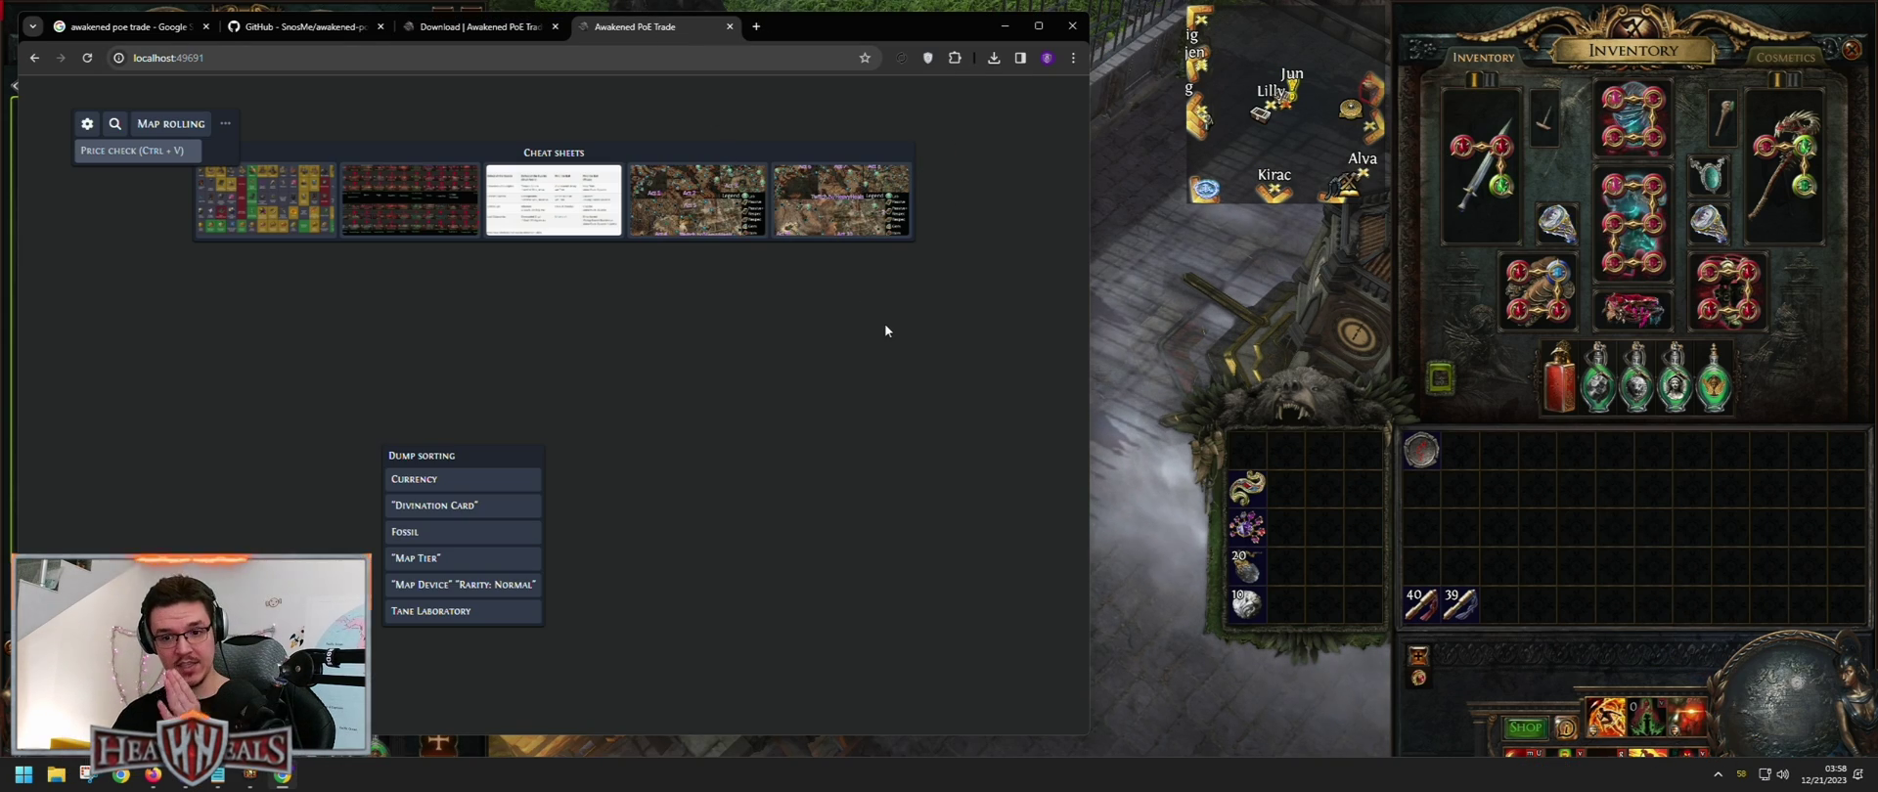
pyautogui.click(1408, 515)
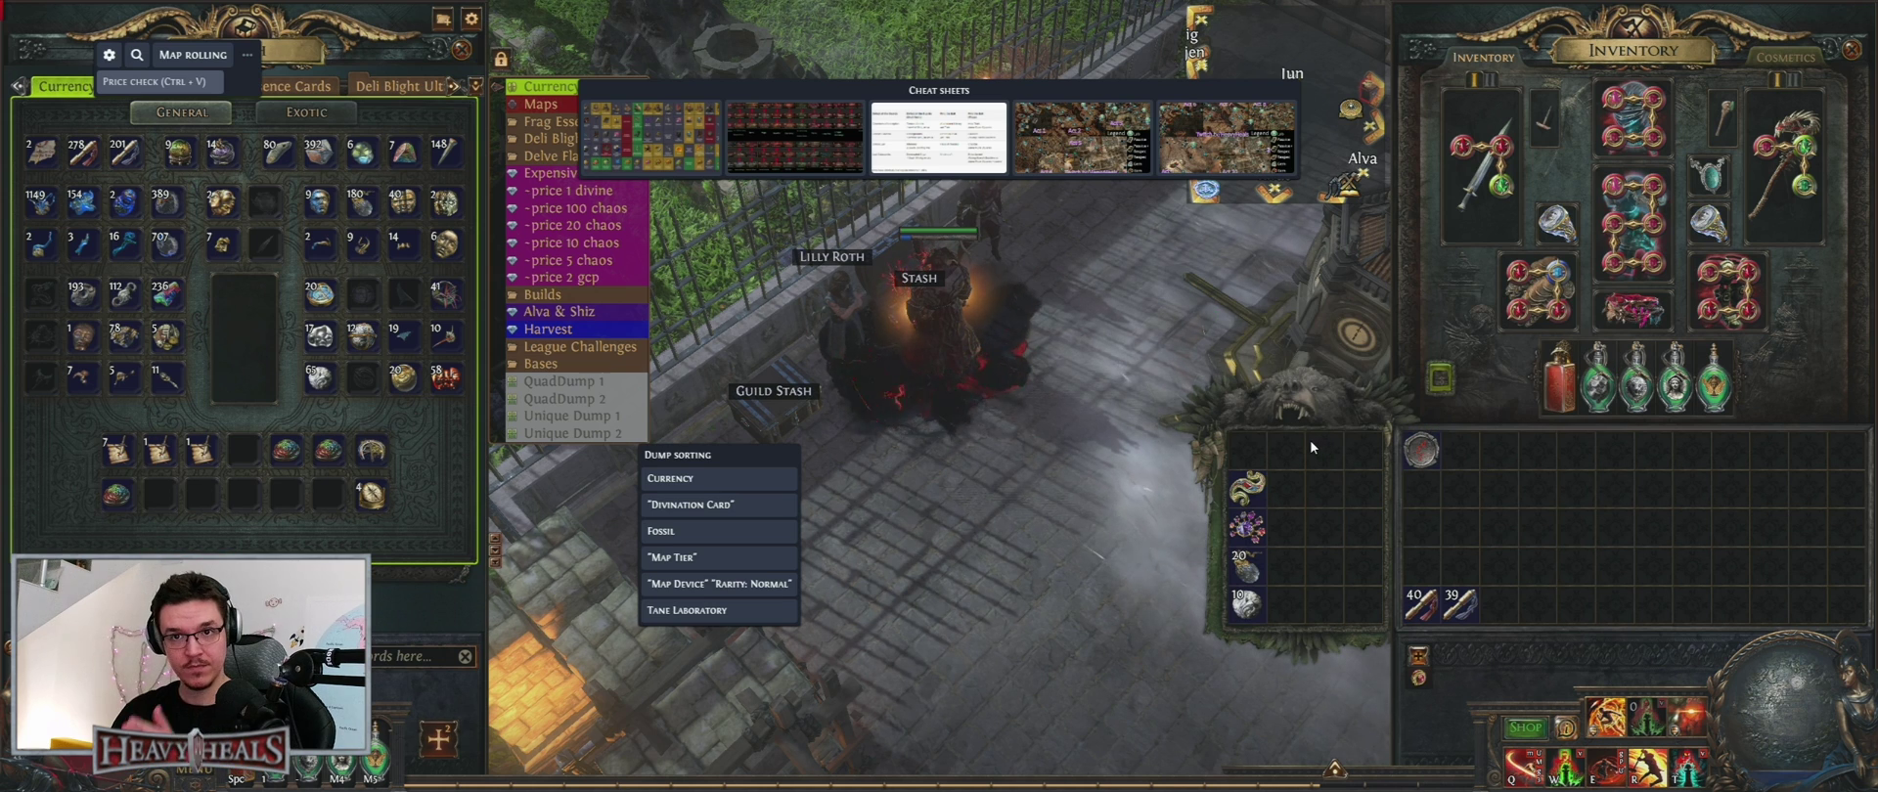
pyautogui.hotkey('alt', 'Tab')
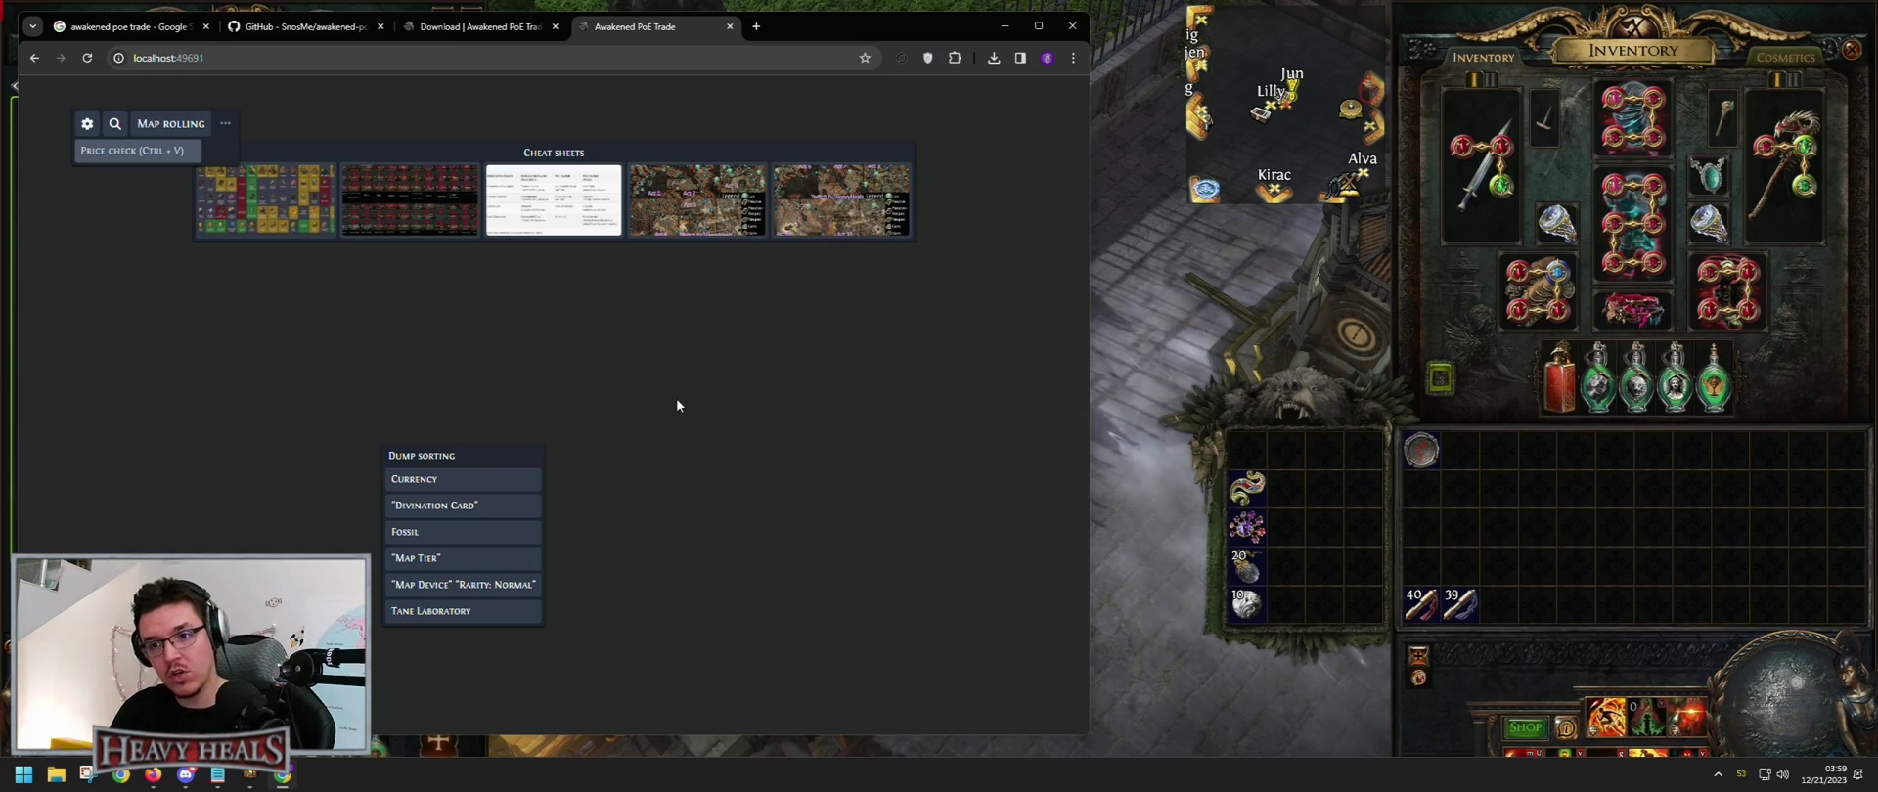
# Bring up the overlay's Betrayal cheat sheet, scroll it, and close it with Escape
pyautogui.hotkey('alt', 'Tab')
pyautogui.moveTo(697, 174)
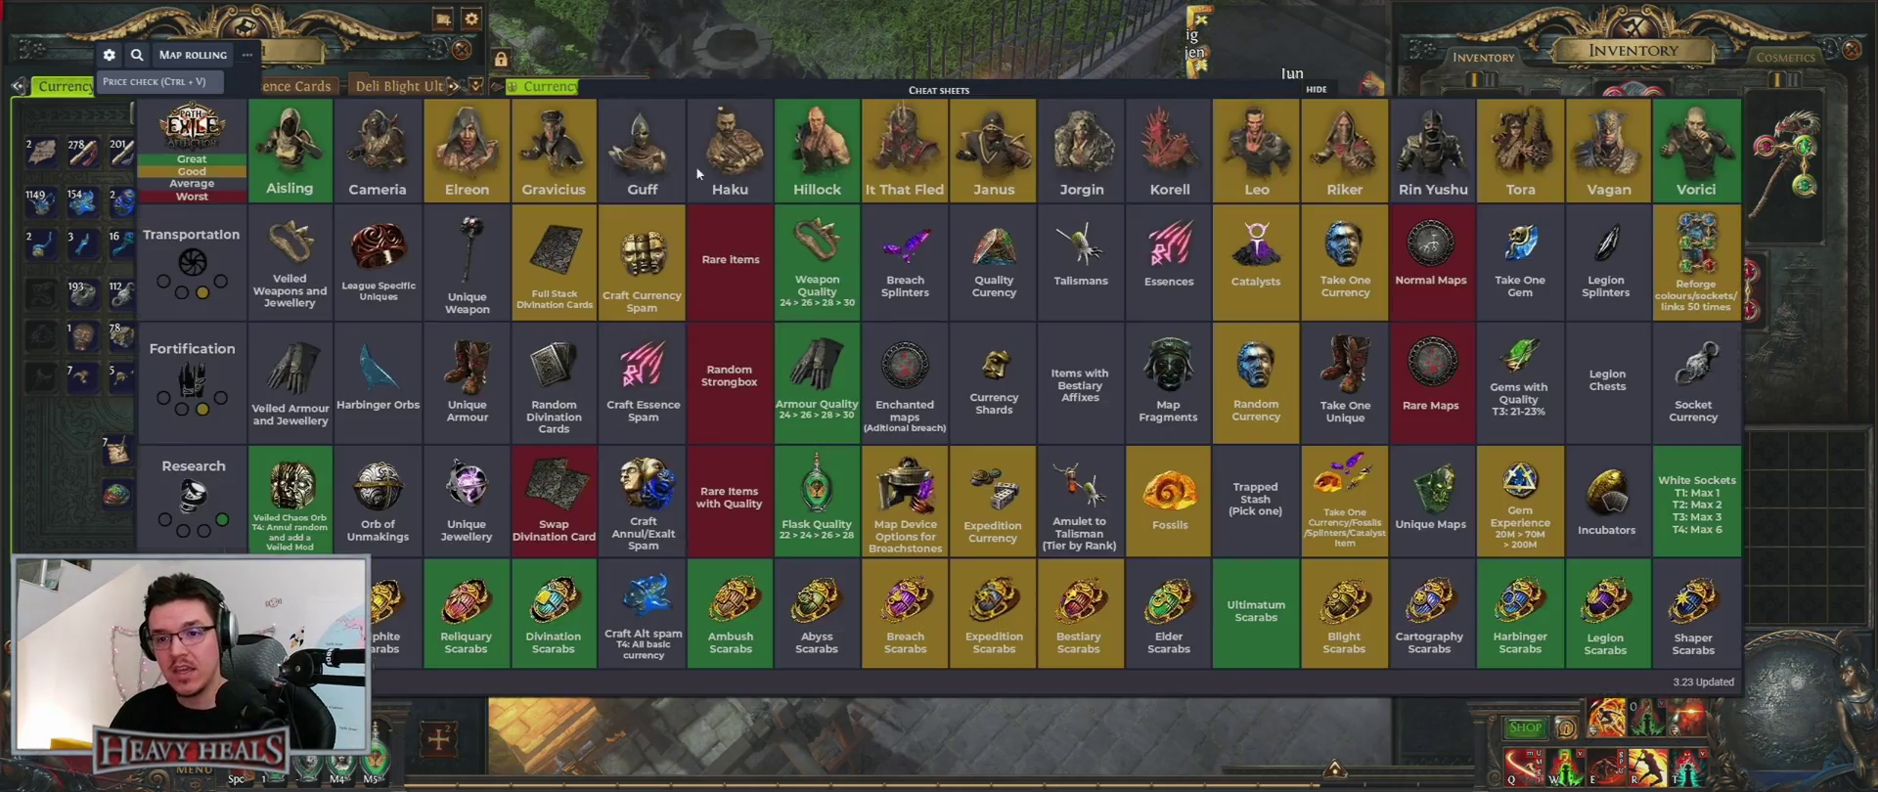
pyautogui.scroll(-1, 845, 139)
pyautogui.press('Escape')
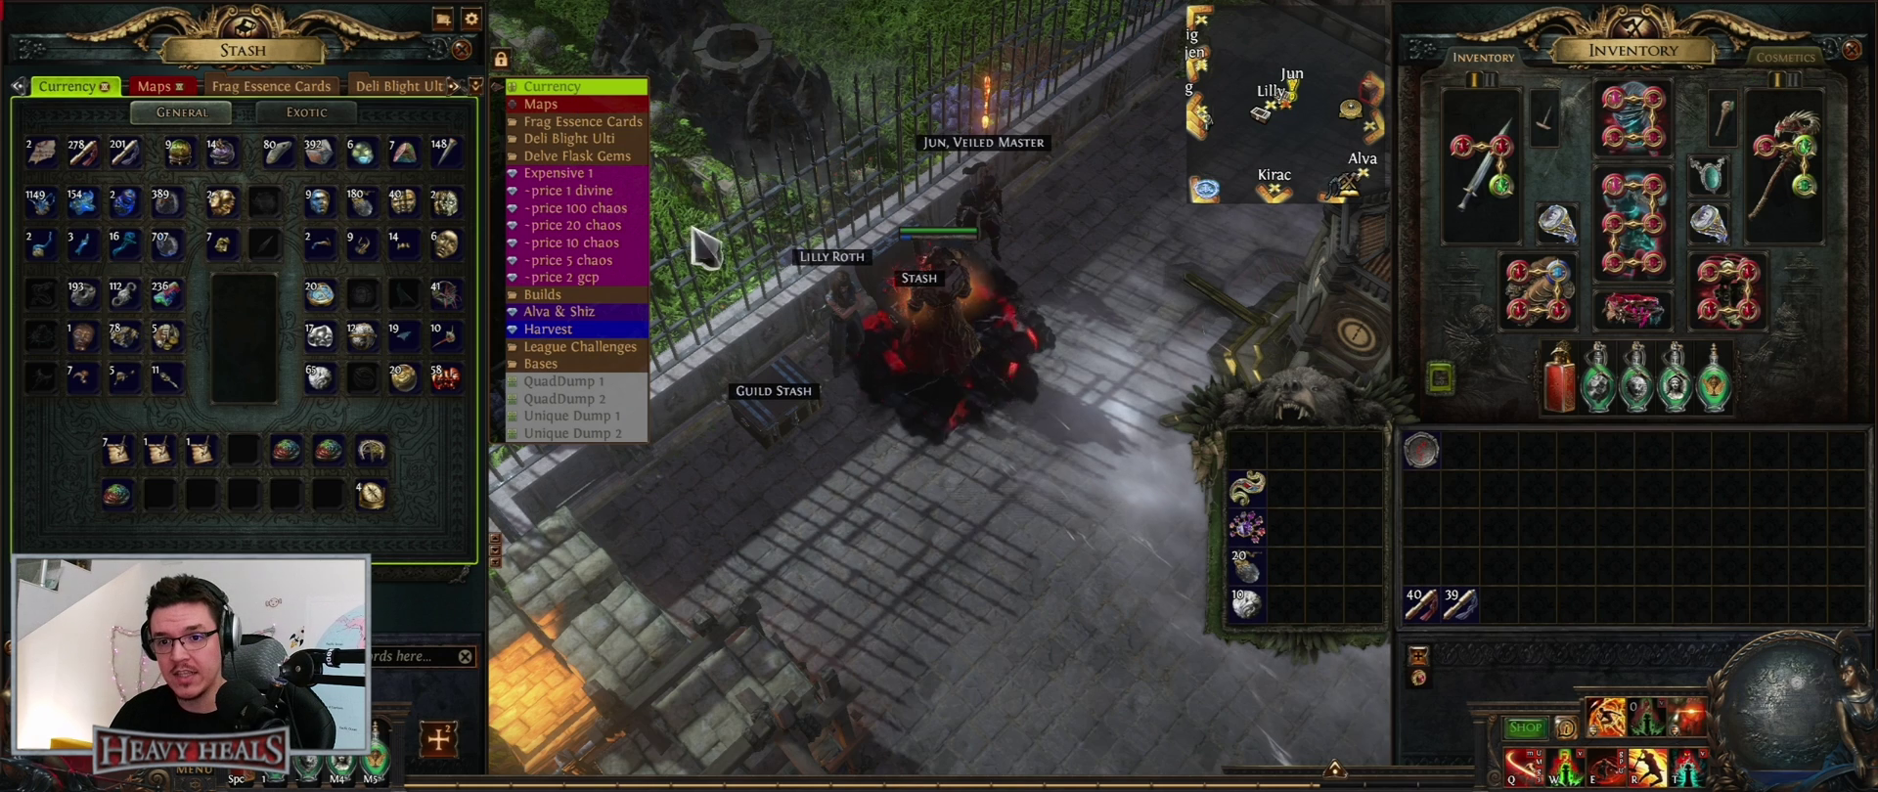